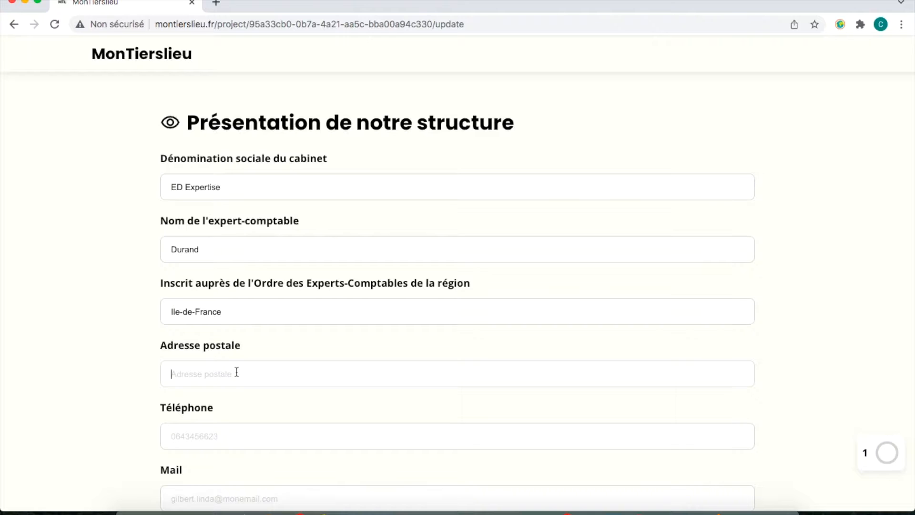
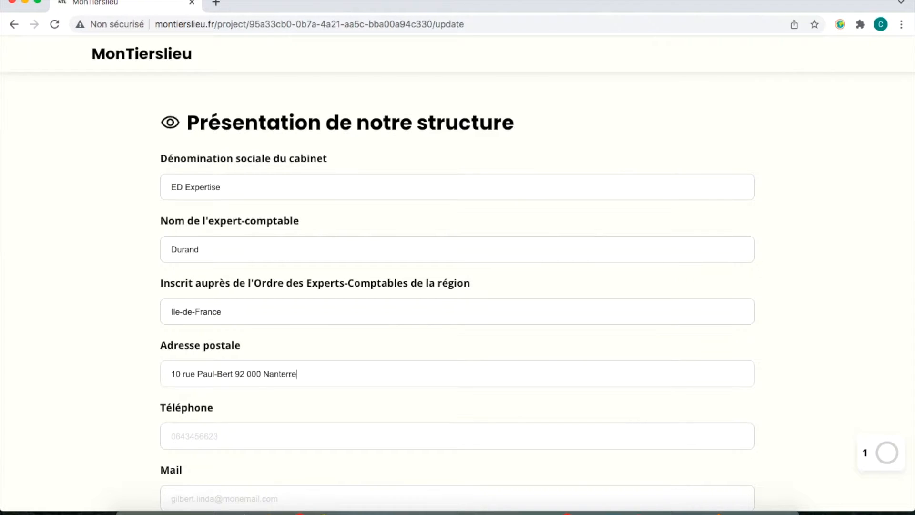
Enter the firm's postal address and phone number in the structure presentation.
left_click(215, 436)
scroll(262, 382, "down", 4)
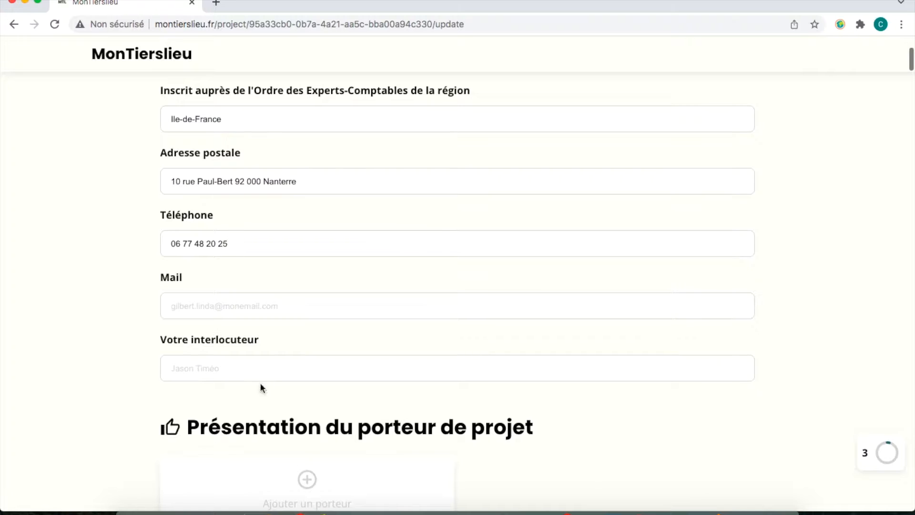
Fill in the firm's e-mail address and the contact person's name.
left_click(253, 299)
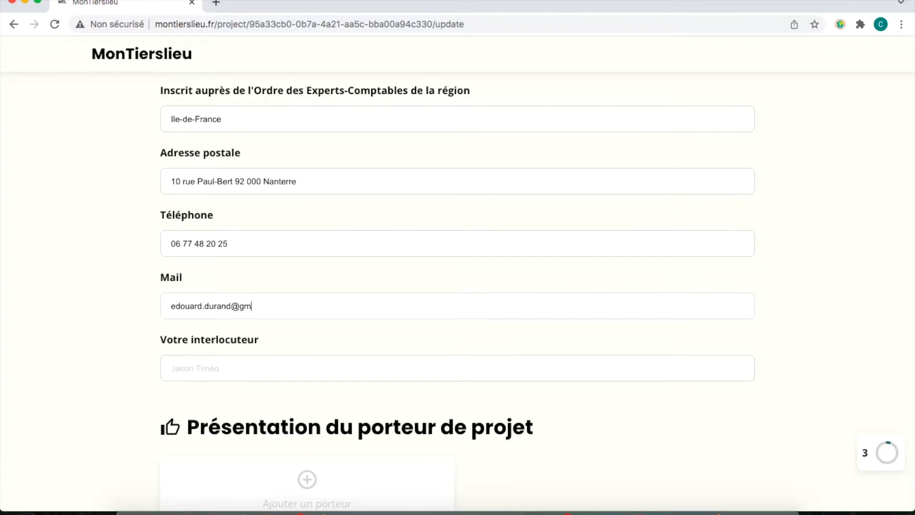
scroll(458, 285, "down", 4)
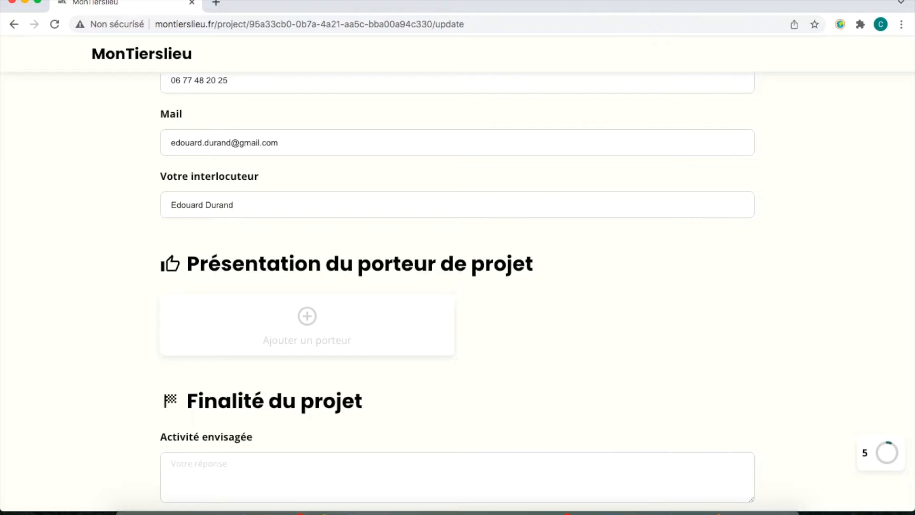
Add a first project holder, a private individual, with their name, phone number and e-mail.
left_click(289, 321)
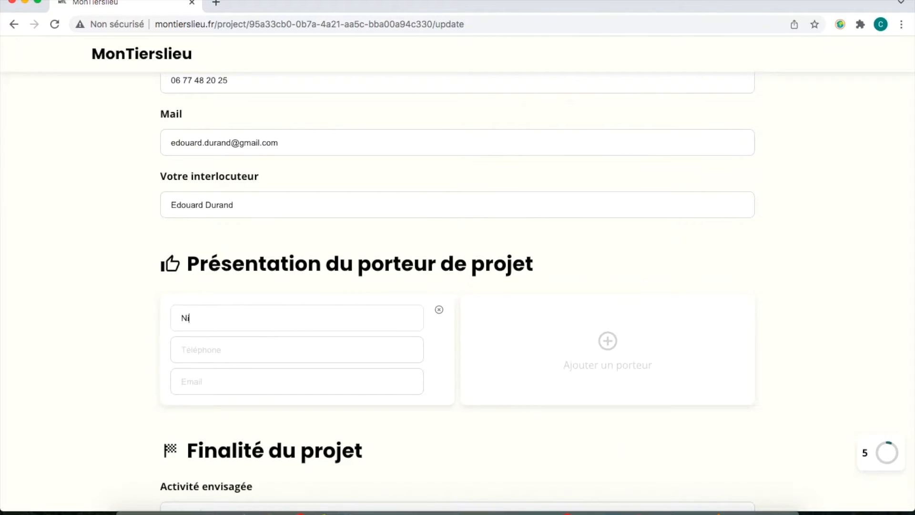
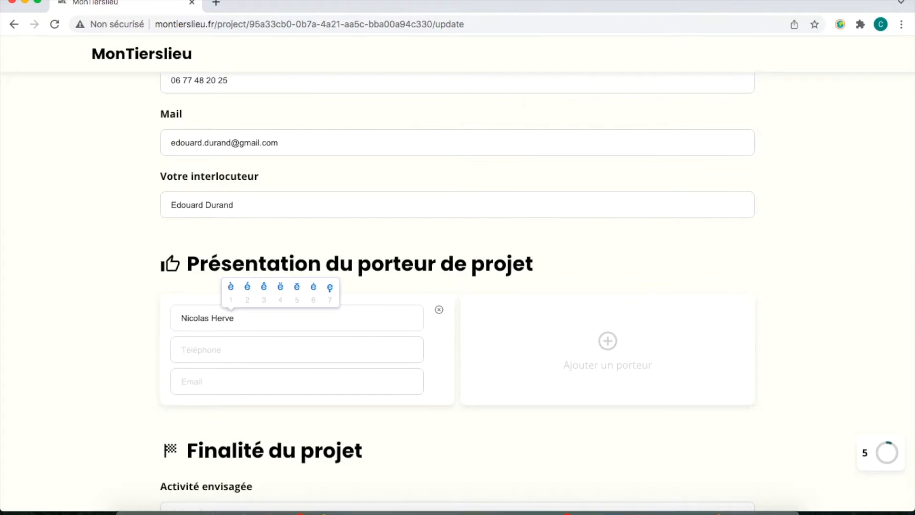
type("2")
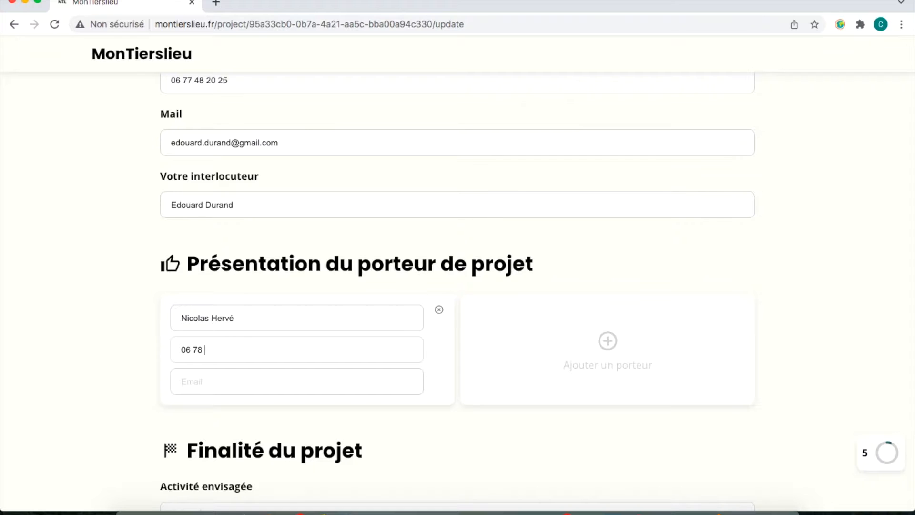
Add a second project holder 'mairie de Broyes' with its phone number and e-mail.
left_click(609, 342)
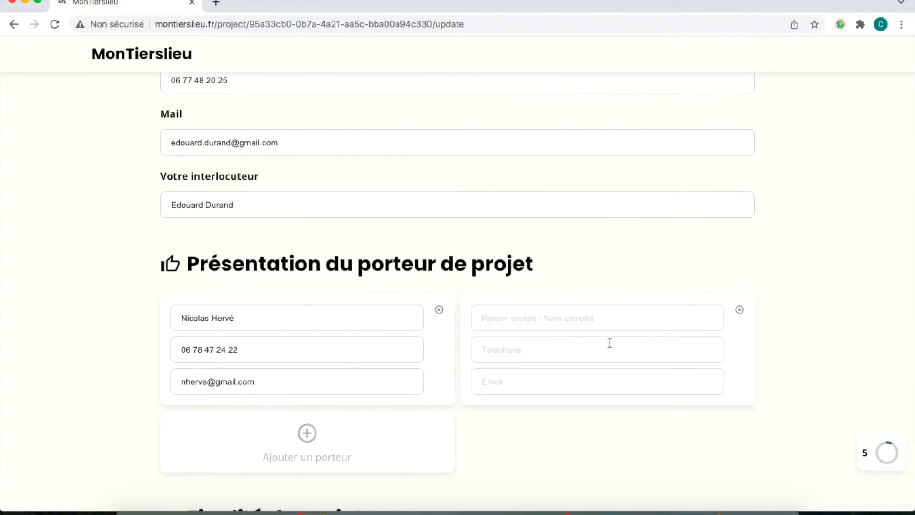
type("mairie de ")
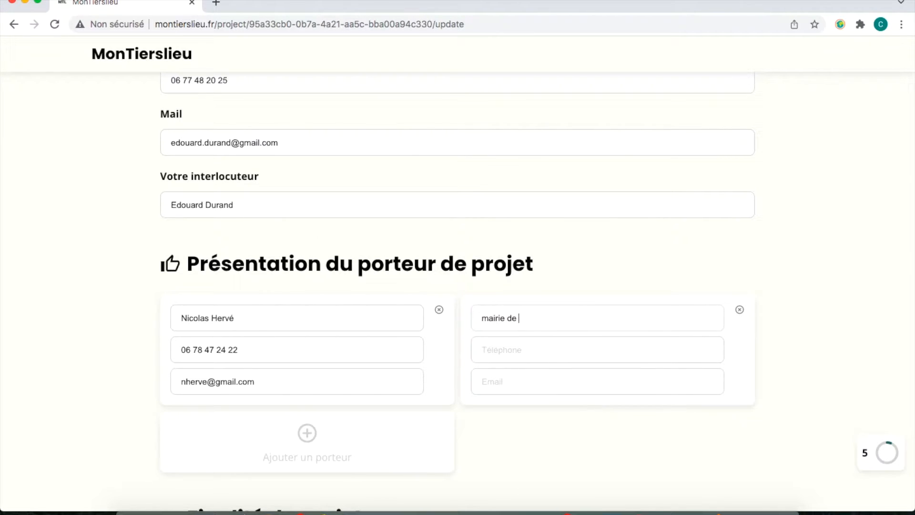
type("Broyes")
left_click(565, 346)
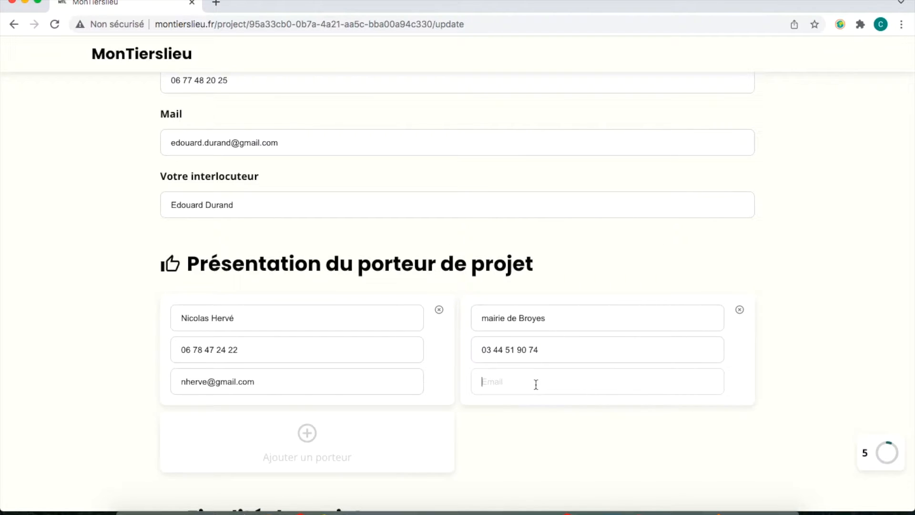
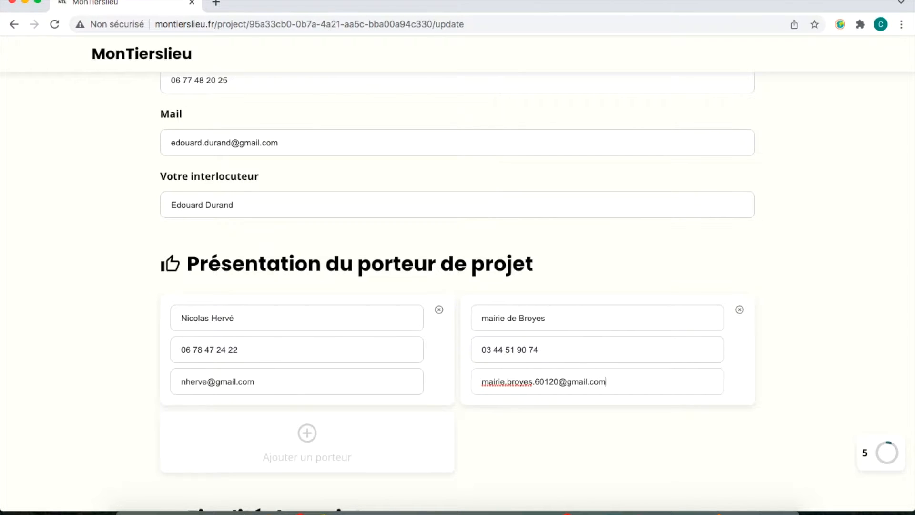
scroll(457, 293, "down", 4)
scroll(439, 330, "down", 2)
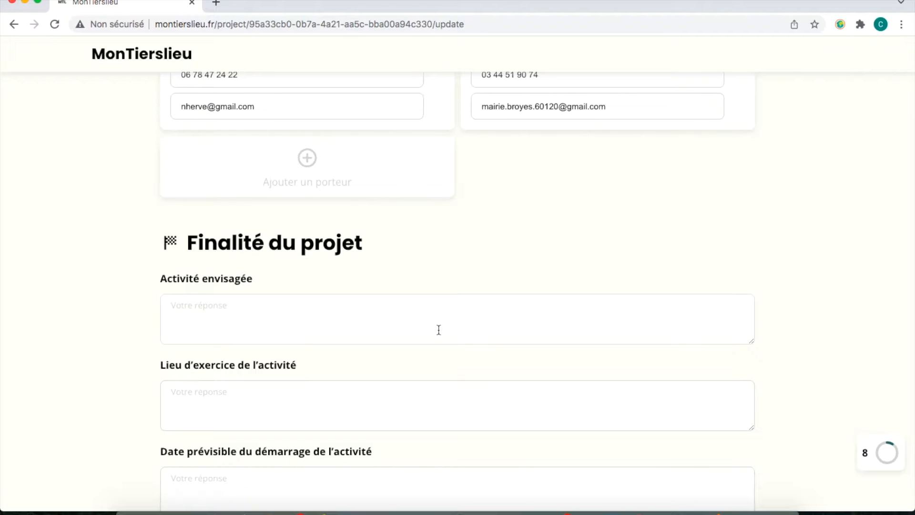
Enter activity 'Tiers-lieu rural de rencontres', venue 'Ancienne école municipale de Broyes', start date '01 juin 2022'.
type("Tiers-lieu rural de rencontres")
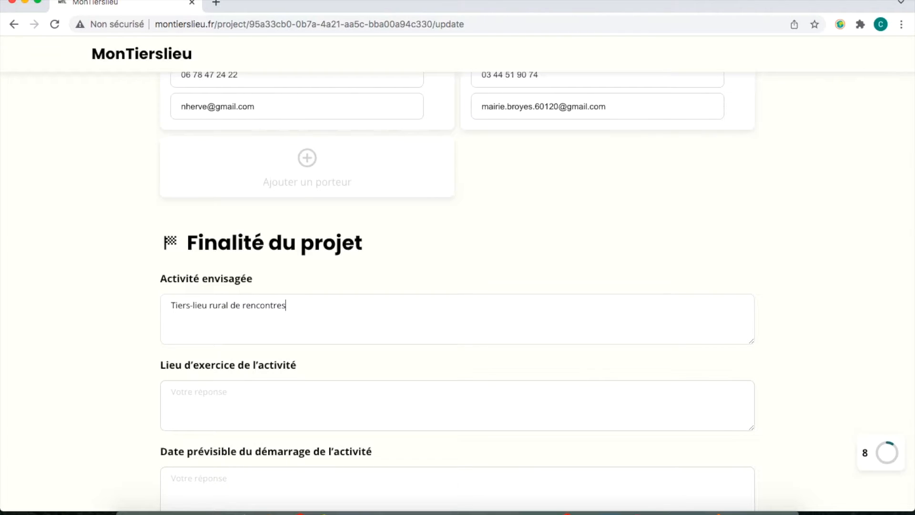
type("Ancienne ")
type("e")
type("2")
type("cole muni")
type("cipale de ")
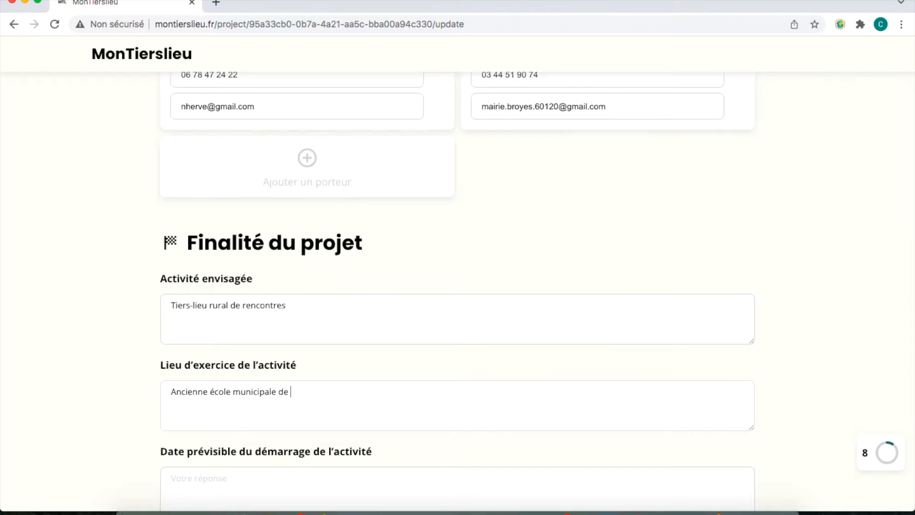
type("Broyes")
scroll(286, 322, "down", 3)
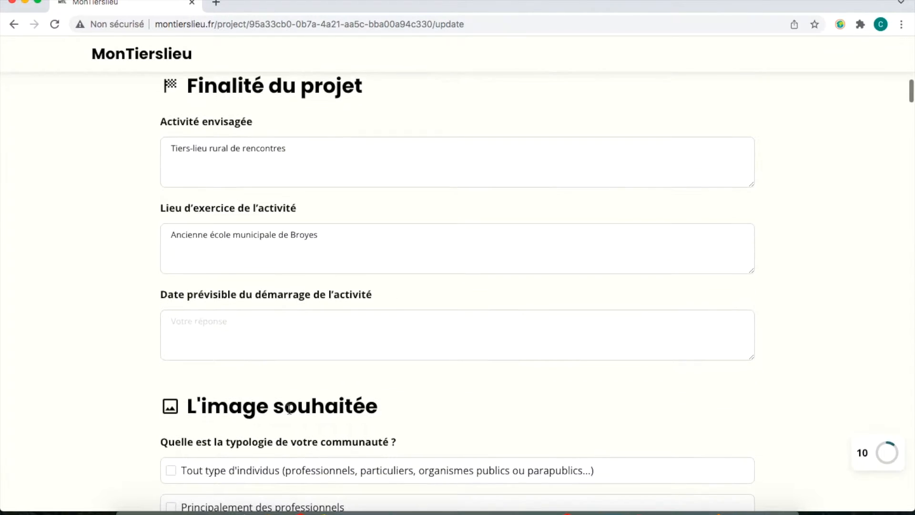
left_click(272, 331)
type("01 juin 2022")
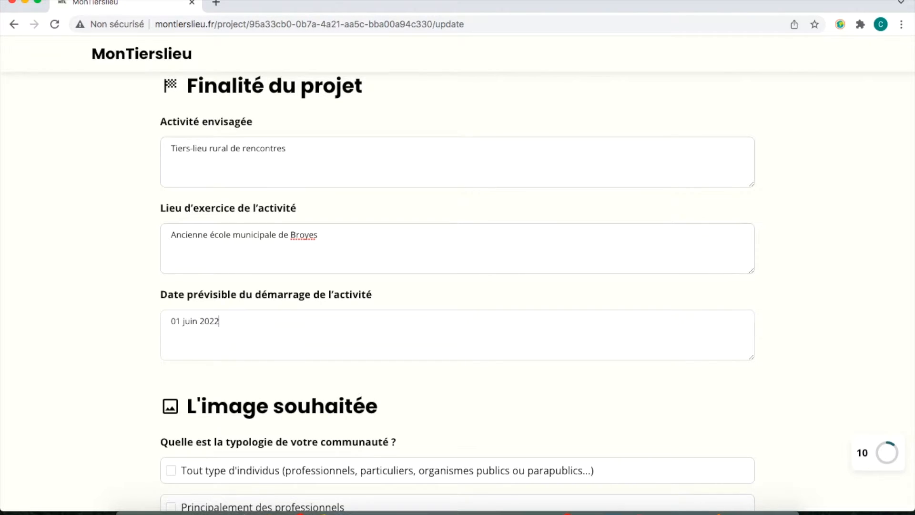
scroll(457, 285, "down", 3)
scroll(517, 204, "down", 3)
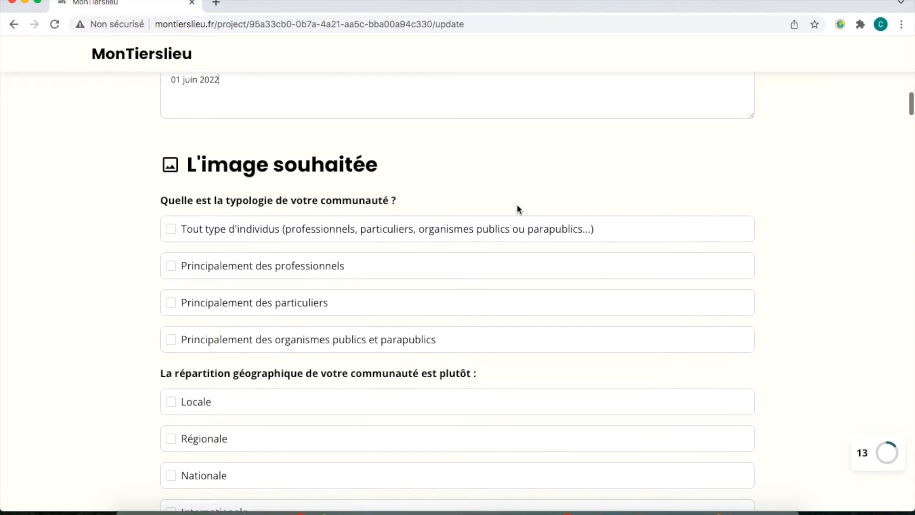
Describe the community as mainly private individuals, Locale and Régionale reach, with permanent involvement.
left_click(369, 314)
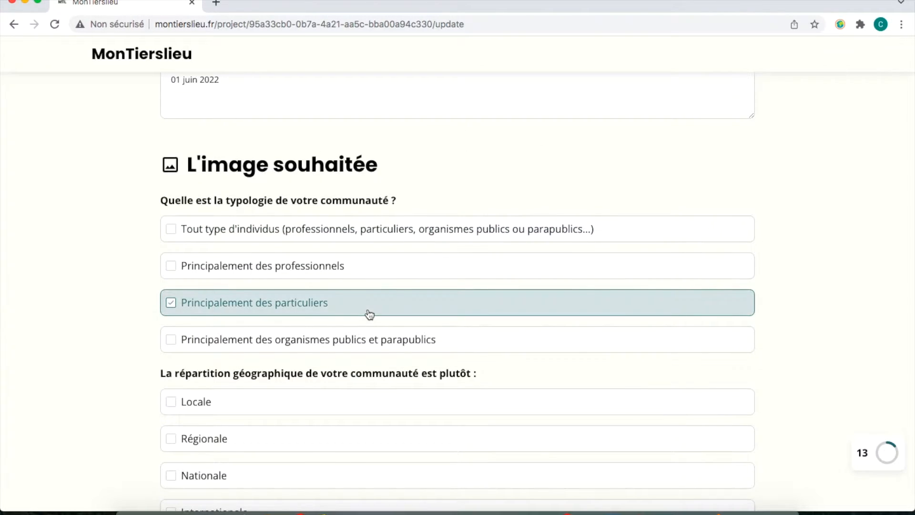
scroll(370, 314, "down", 3)
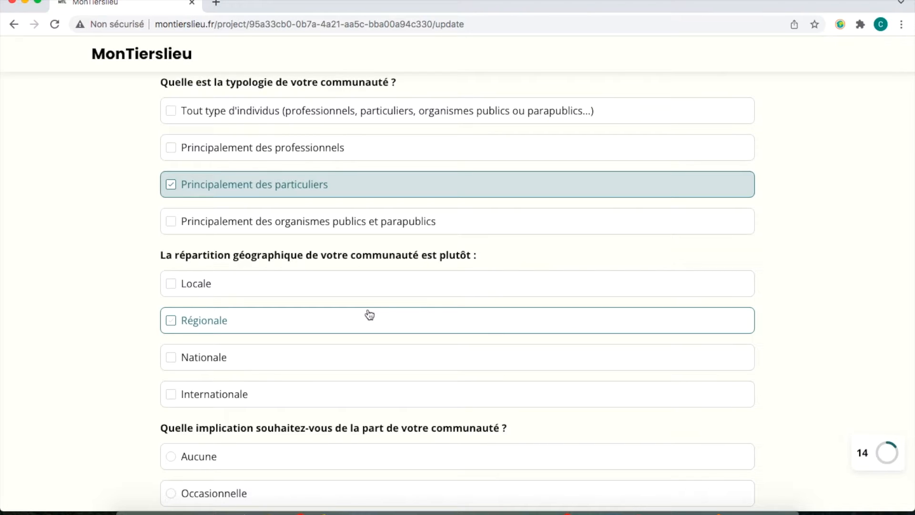
left_click(345, 294)
left_click(323, 328)
scroll(323, 331, "down", 4)
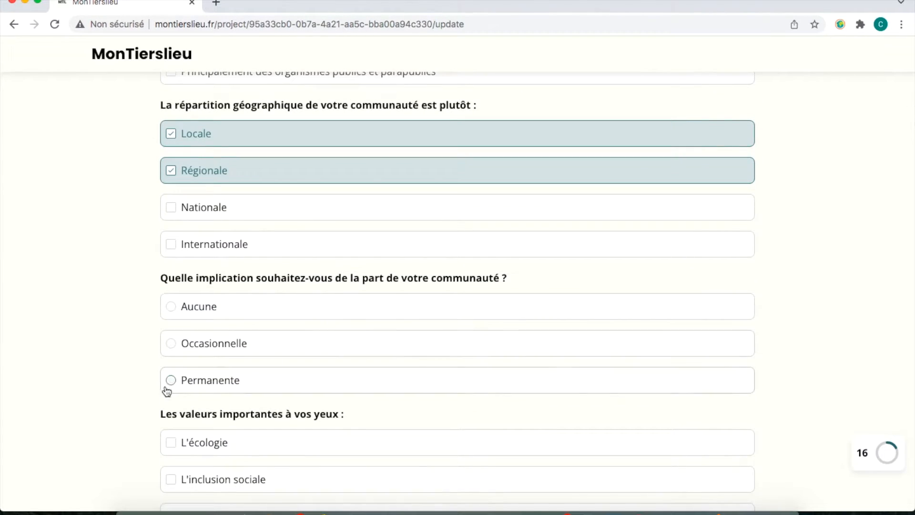
left_click(200, 389)
scroll(200, 391, "down", 6)
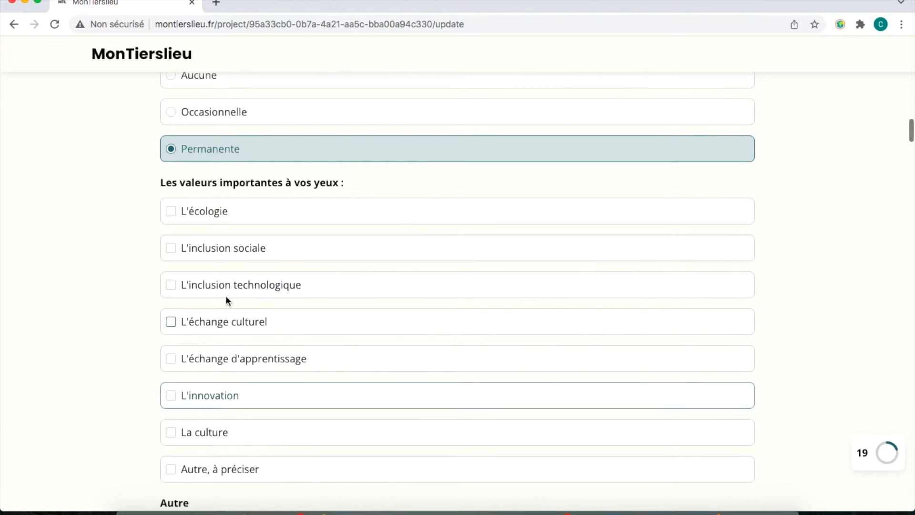
Tick écologie, inclusion technologique, échange culturel and échange d'apprentissage as personal values.
left_click(255, 223)
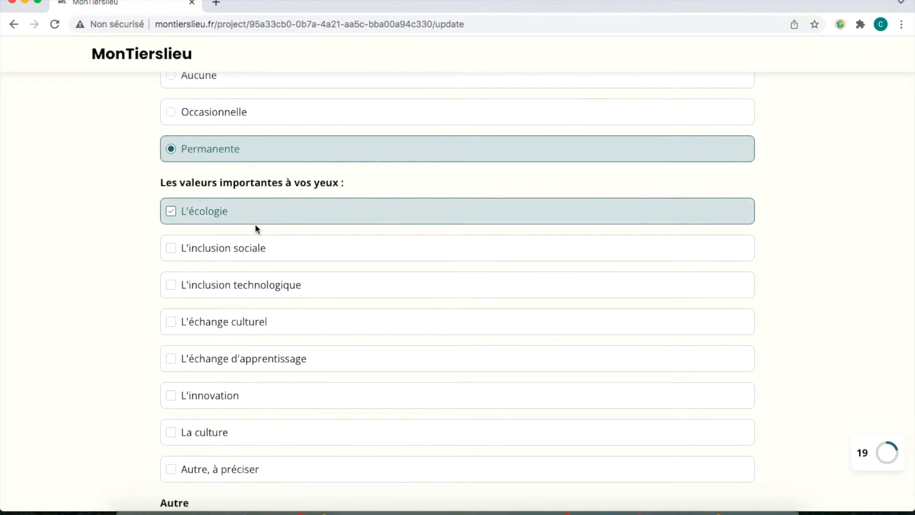
left_click(255, 289)
left_click(255, 323)
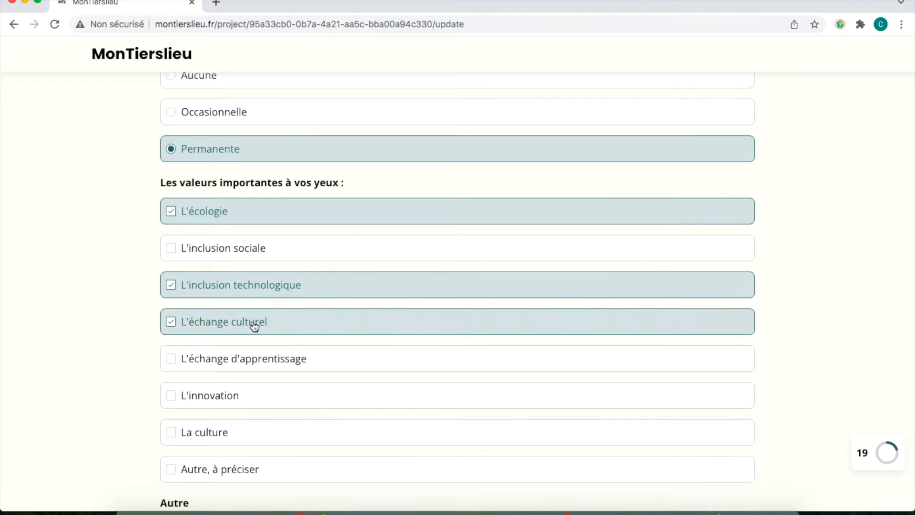
left_click(253, 360)
scroll(256, 361, "down", 3)
scroll(256, 360, "down", 5)
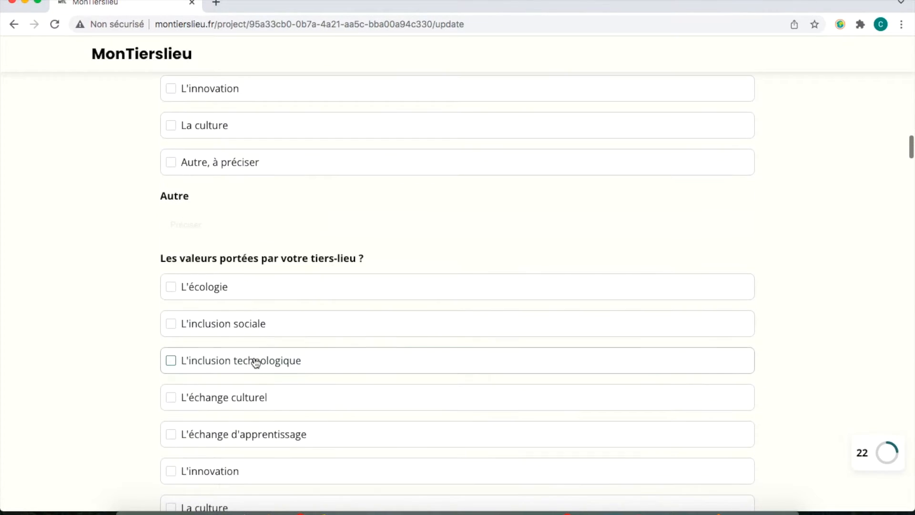
Tick inclusion technologique, échange culturel and échange d'apprentissage as the tiers-lieu's values.
left_click(266, 323)
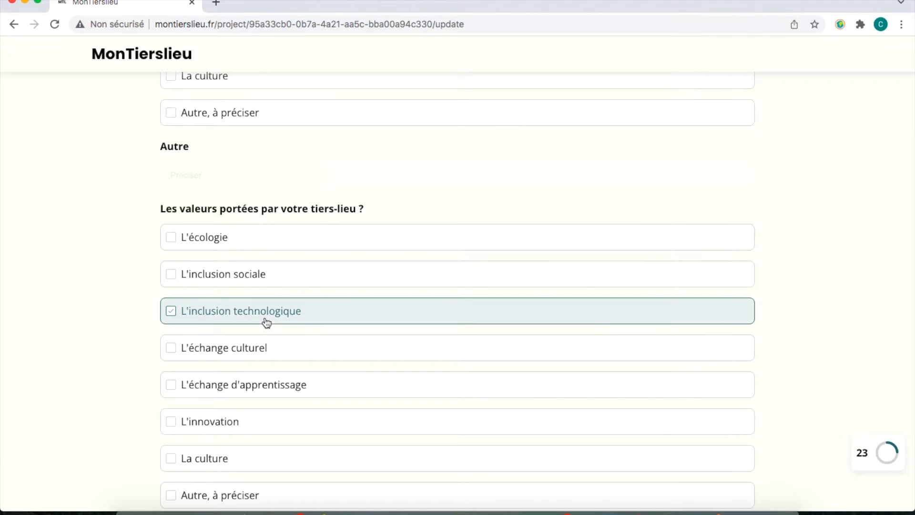
left_click(259, 346)
left_click(260, 388)
scroll(260, 386, "down", 6)
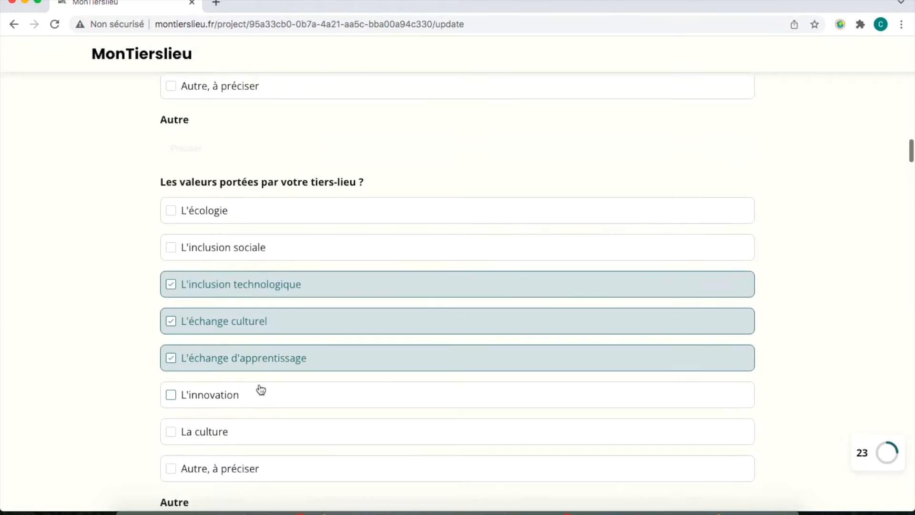
Enter associated words 'Espace de rencontres, échange, convivialité, utilité' and answer Oui on profitability.
left_click(259, 356)
type("Espace de ren")
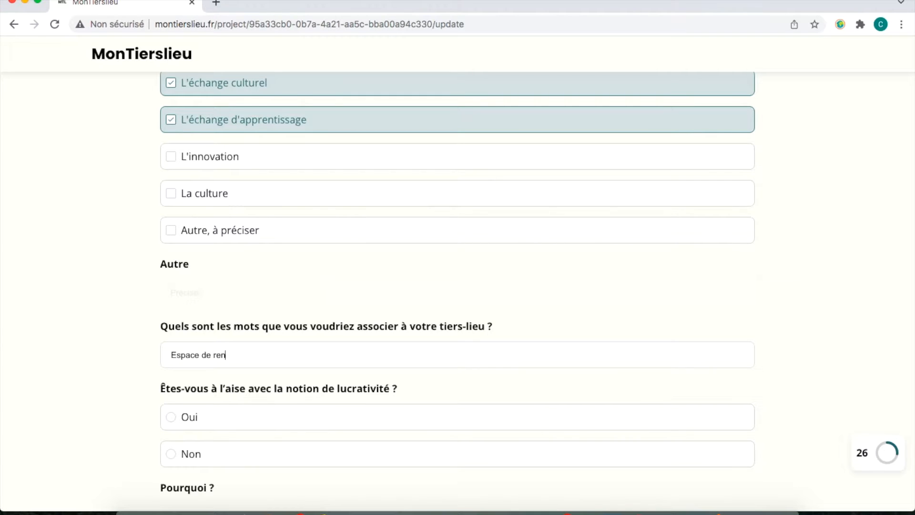
type("contres, e")
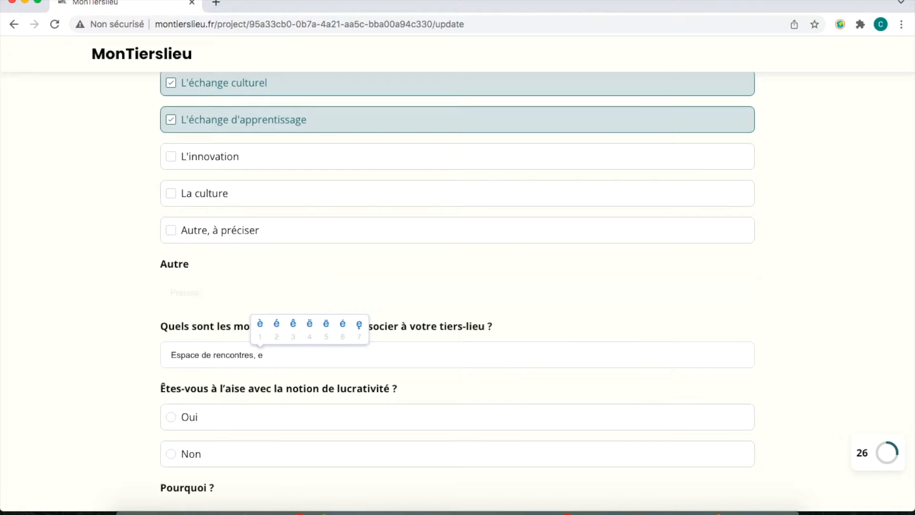
type("2ch")
type("ange")
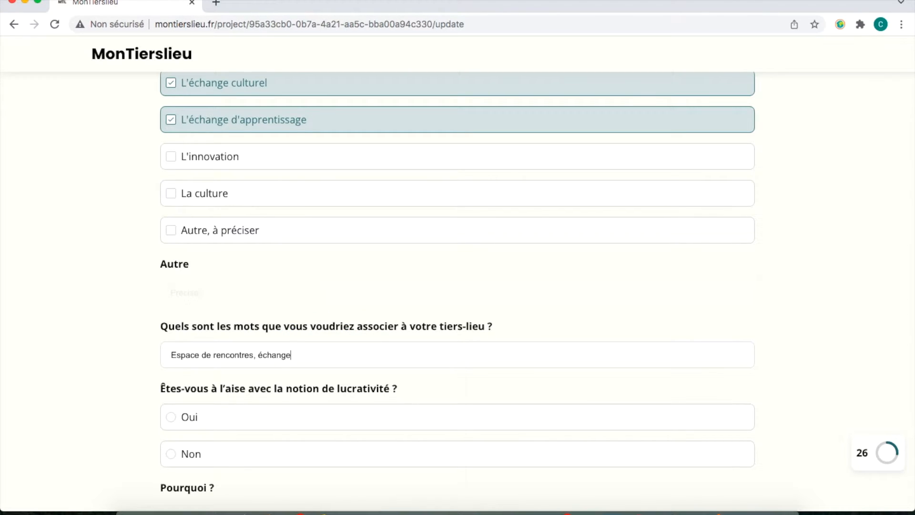
type(", convivi")
type("alite")
type("2")
type(", util")
type("te")
type("2")
scroll(205, 347, "down", 4)
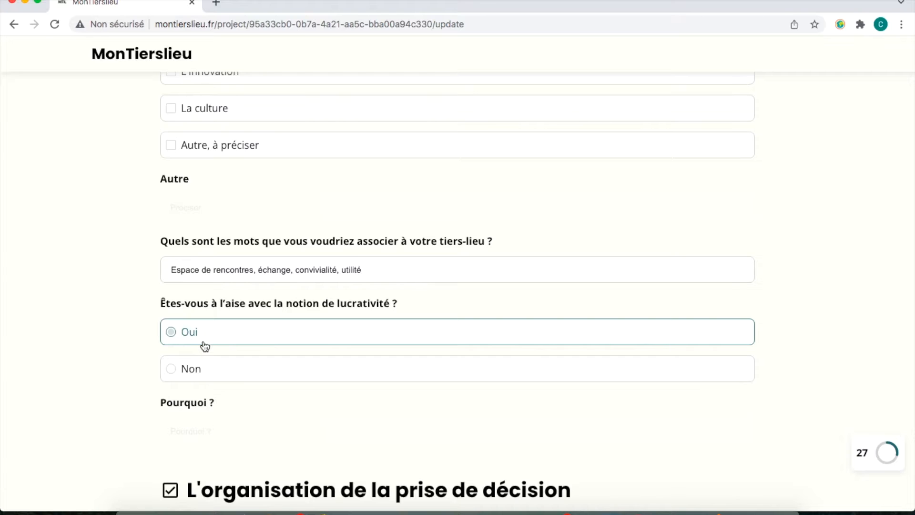
left_click(203, 343)
Name public bodies and volunteers as the project's partners.
scroll(203, 342, "down", 10)
scroll(202, 342, "down", 3)
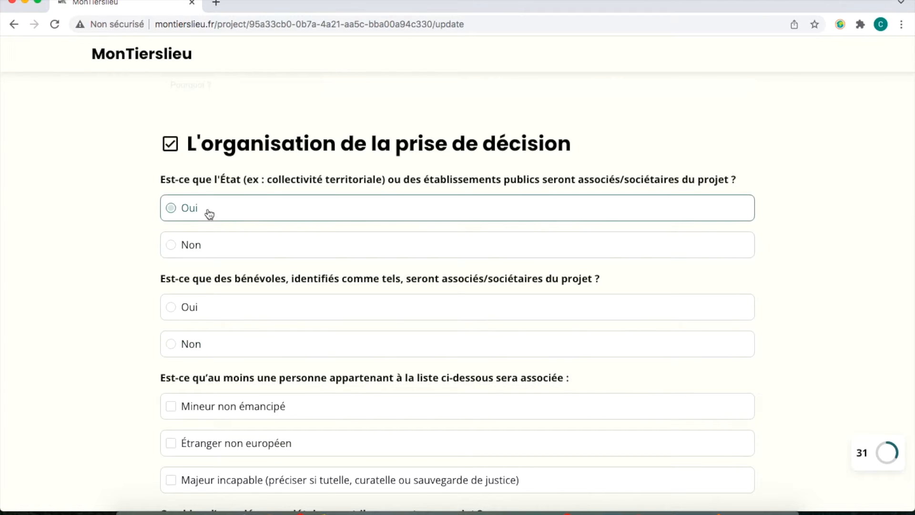
left_click(261, 206)
scroll(106, 336, "down", 3)
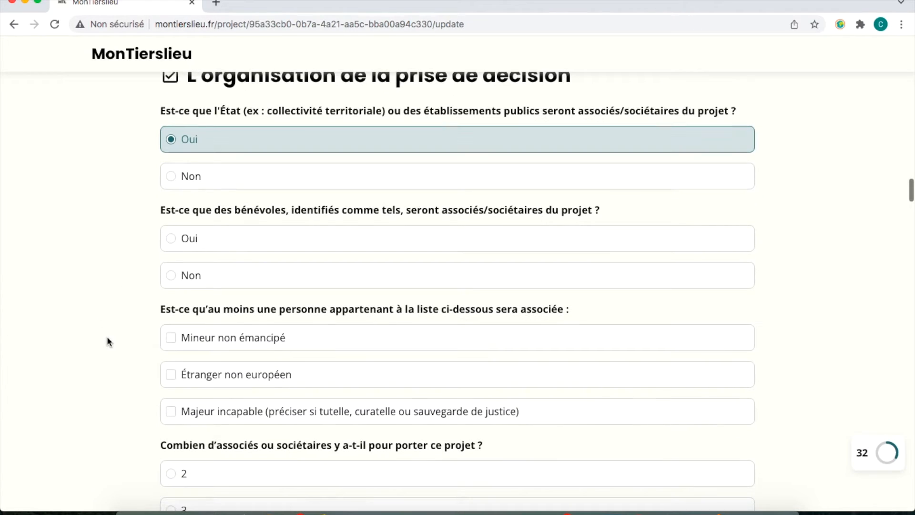
left_click(223, 249)
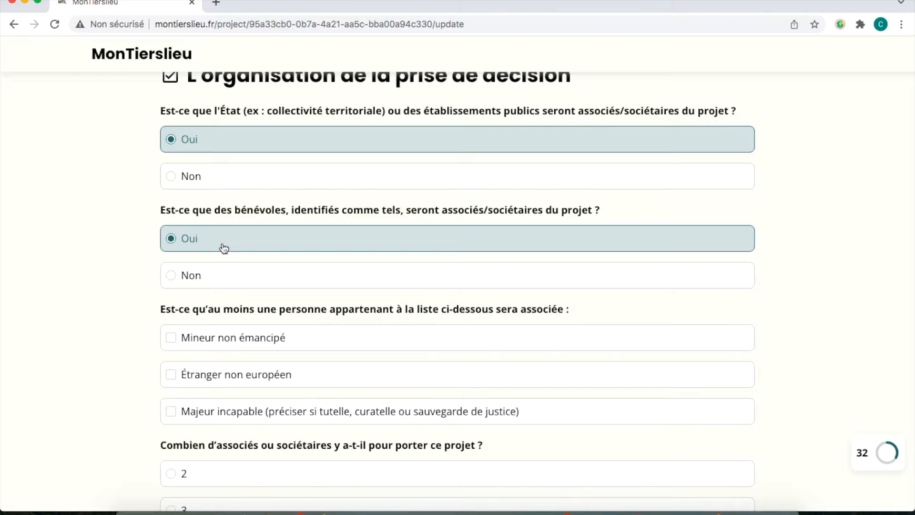
scroll(223, 246, "down", 4)
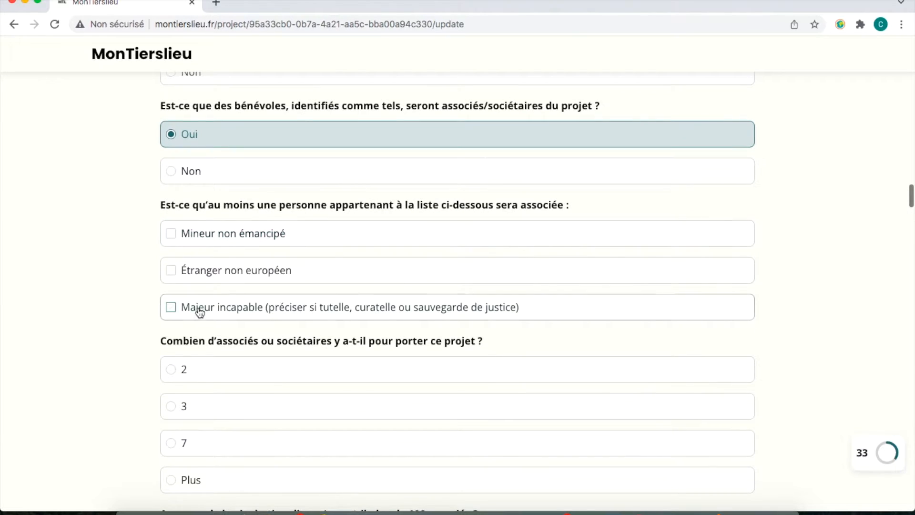
scroll(137, 360, "down", 2)
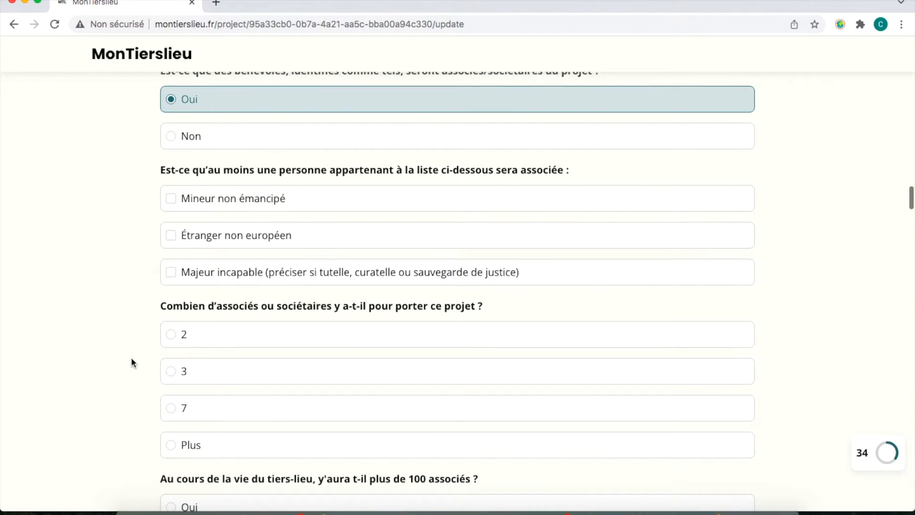
Set 3 associates, answer Non to over 100 associates, and a limited number is no hindrance.
left_click(196, 377)
scroll(197, 378, "down", 2)
scroll(197, 378, "down", 5)
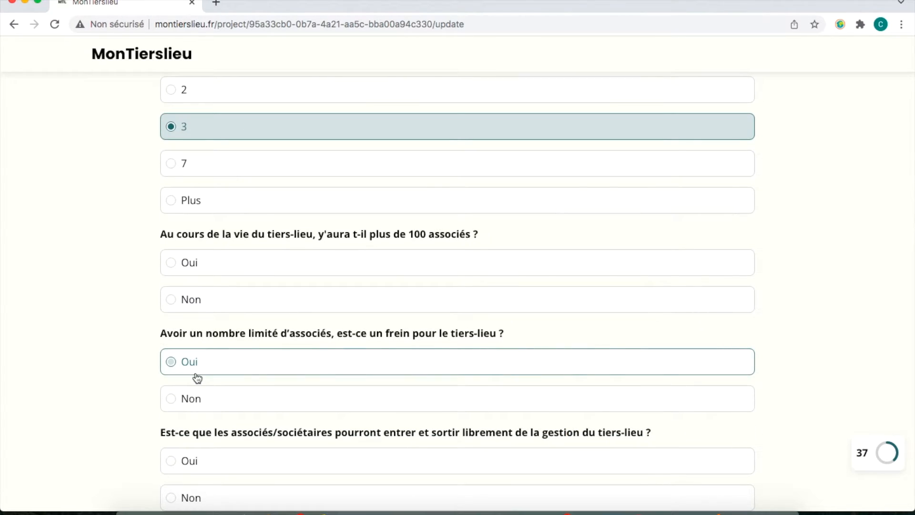
left_click(227, 309)
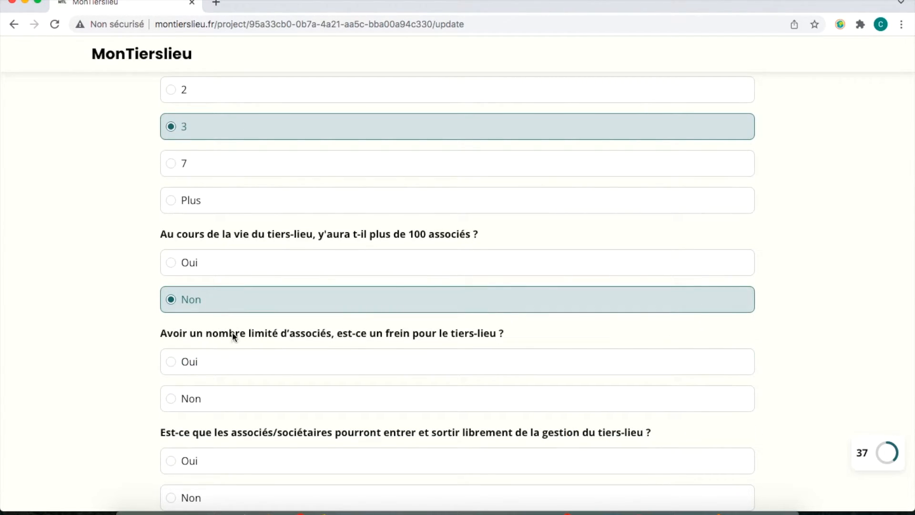
left_click(245, 402)
scroll(245, 403, "down", 4)
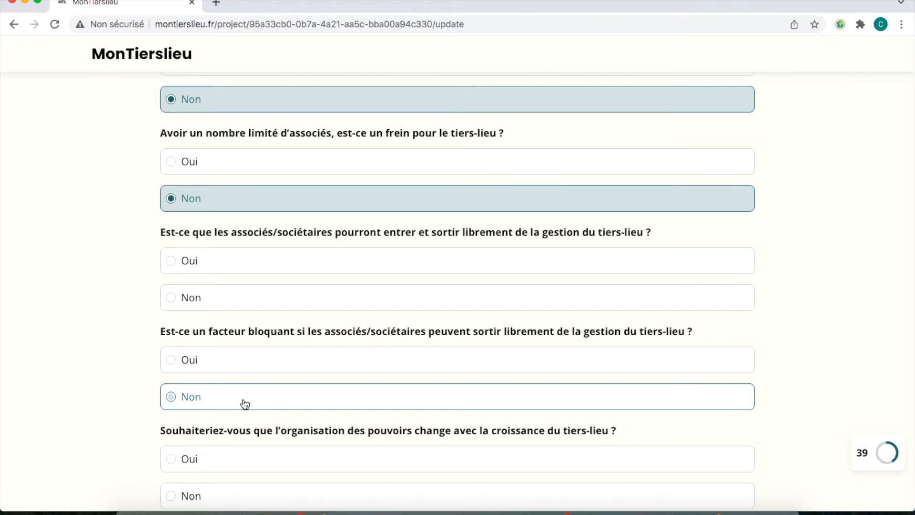
Allow associates free entry and exit, not blocking, and answer Non to power changing with growth.
left_click(252, 273)
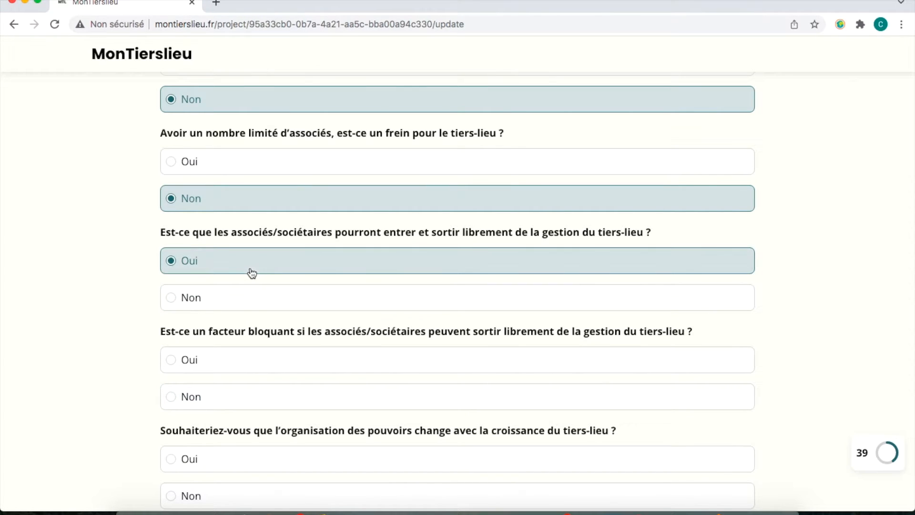
left_click(283, 394)
scroll(282, 392, "down", 5)
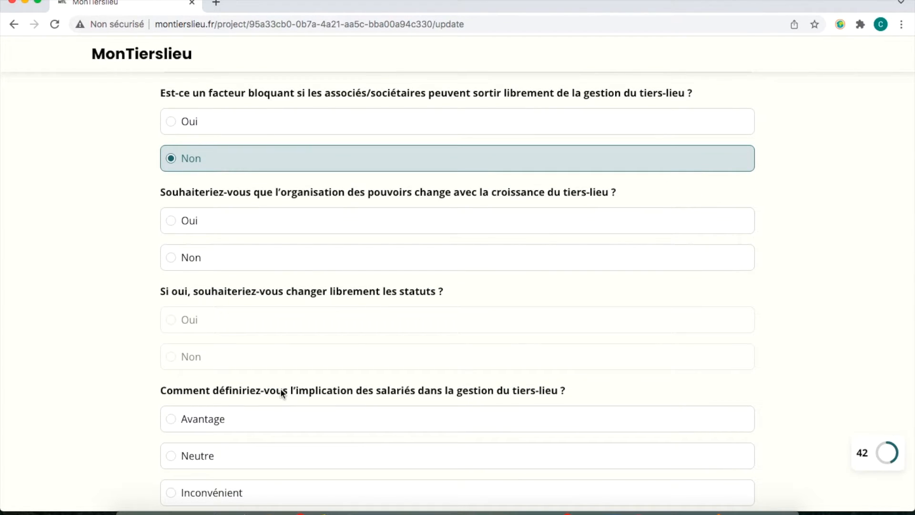
left_click(274, 268)
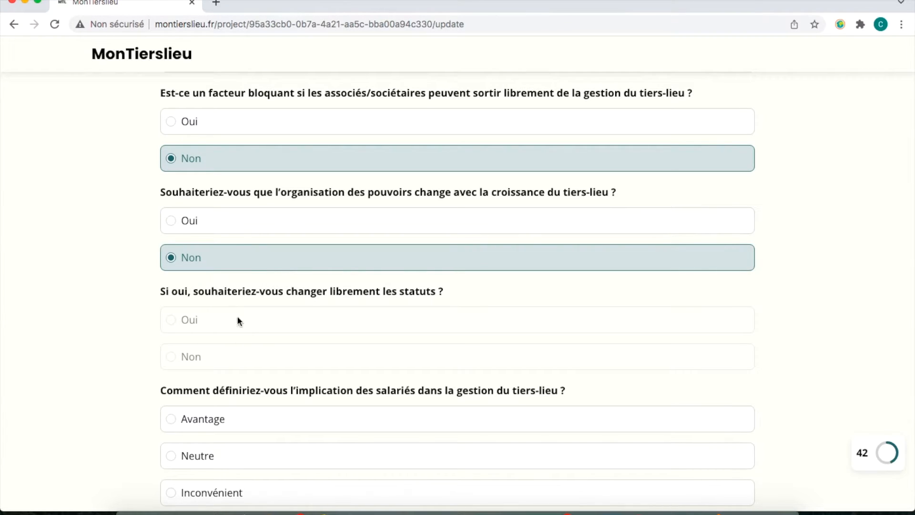
left_click(260, 228)
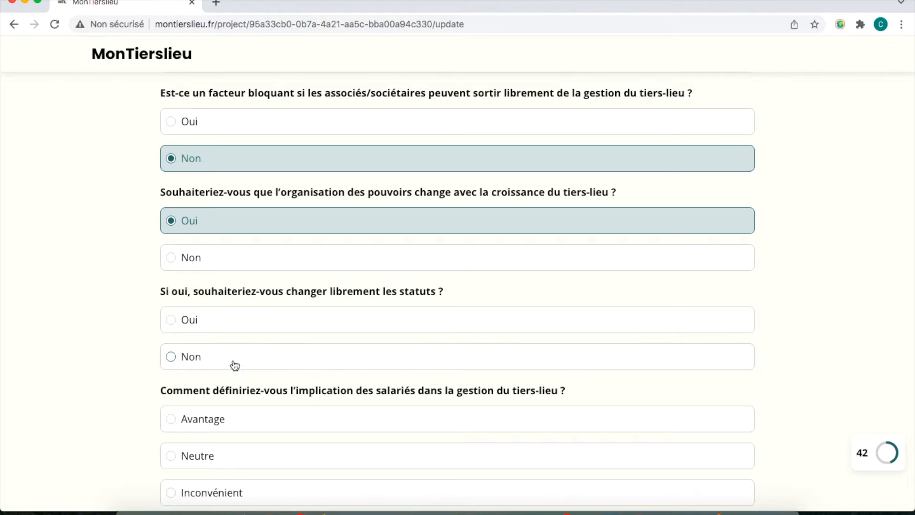
left_click(249, 264)
scroll(250, 265, "down", 1)
scroll(252, 264, "down", 5)
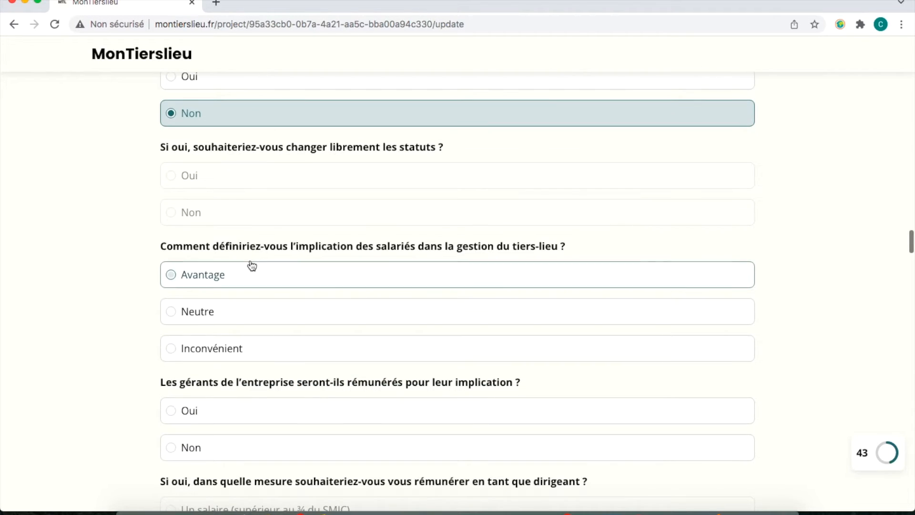
Rate employee involvement as Avantage and have managers paid through a compensation.
left_click(231, 281)
scroll(233, 281, "down", 5)
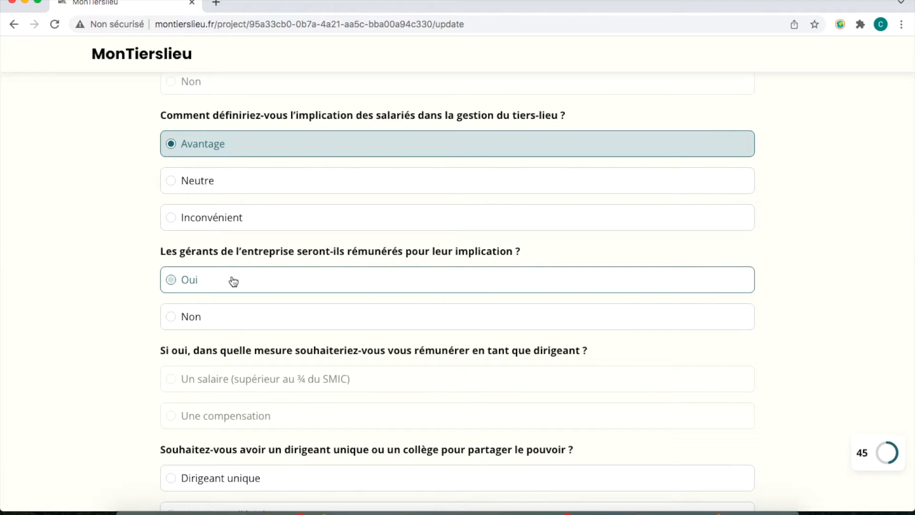
left_click(233, 281)
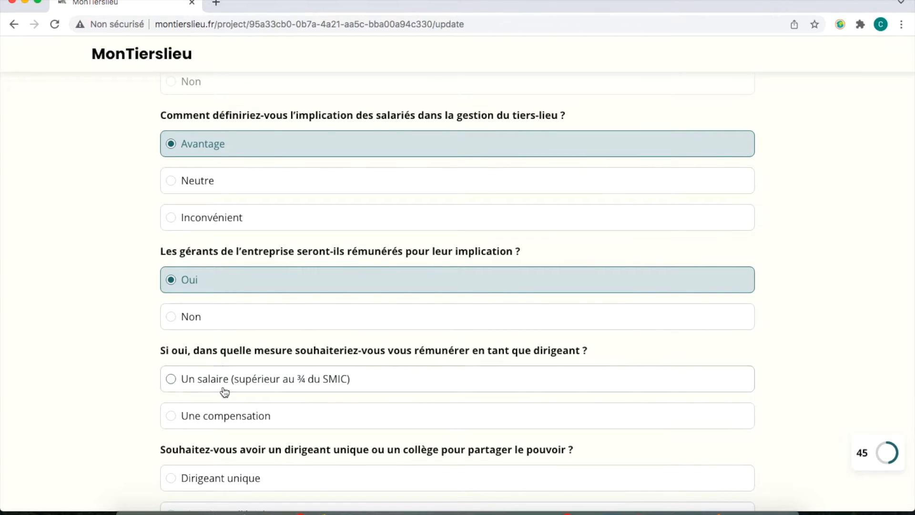
left_click(233, 419)
scroll(232, 419, "down", 4)
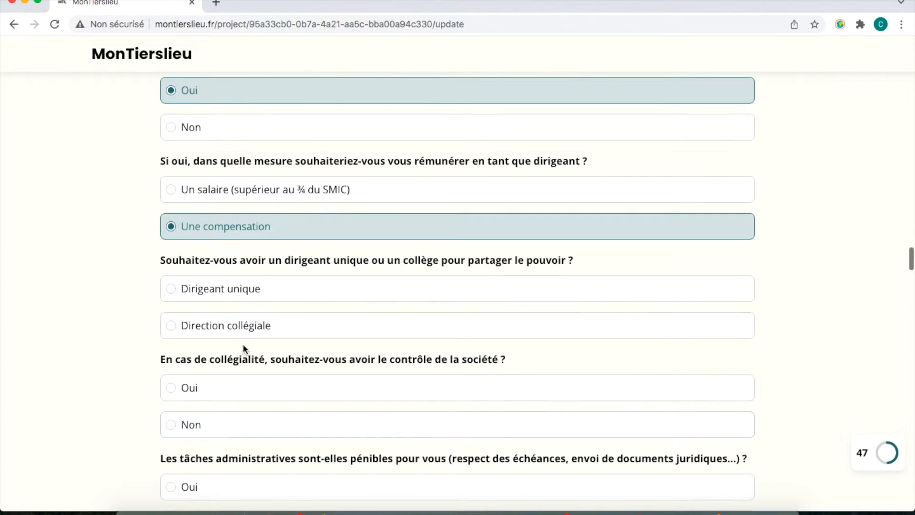
Choose collegial management, Non to control, admin tasks not burdensome, auditor obligation no hindrance.
left_click(246, 336)
left_click(235, 397)
left_click(235, 426)
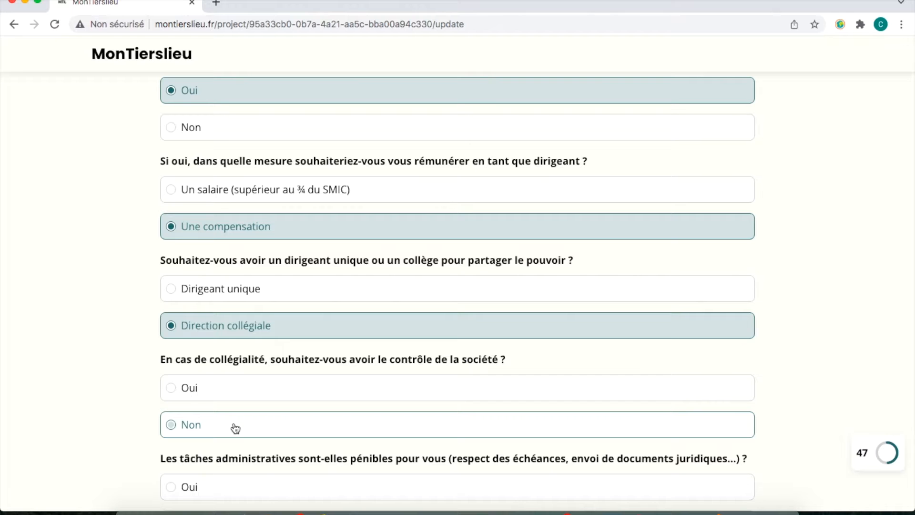
scroll(235, 428, "down", 5)
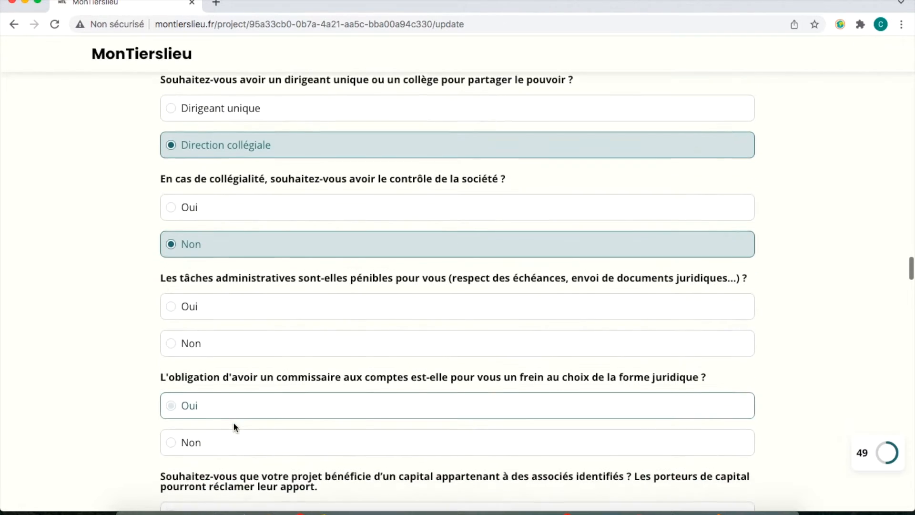
left_click(236, 428)
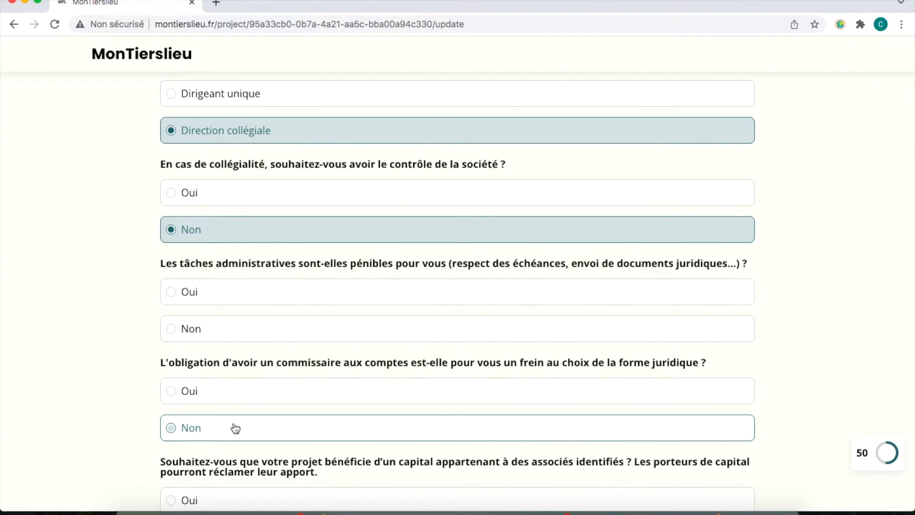
left_click(214, 337)
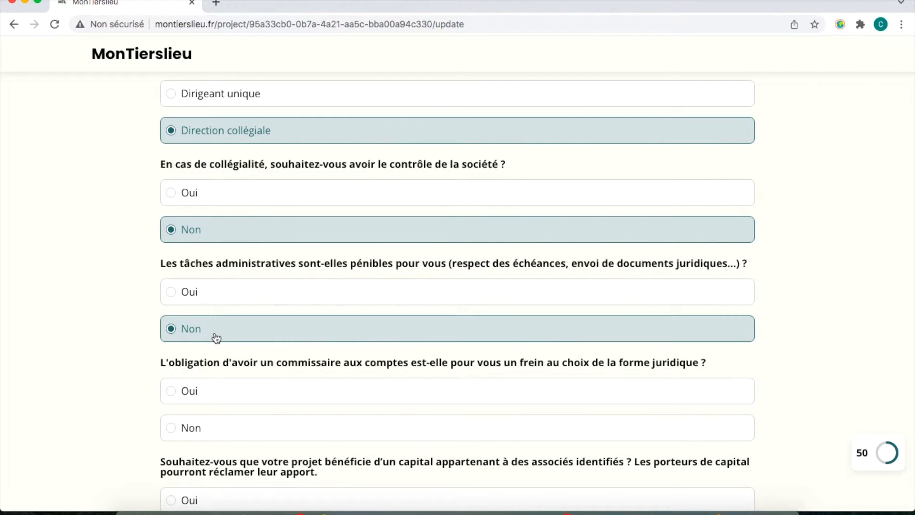
left_click(213, 427)
scroll(212, 422, "down", 3)
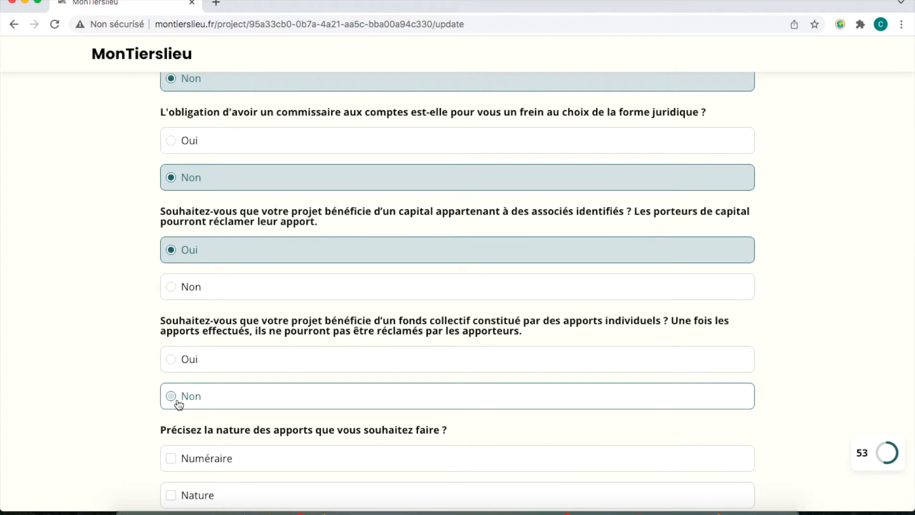
Answer Non to a collective fund and tick Numéraire, Nature and Industrie contributions.
left_click(179, 405)
scroll(180, 405, "down", 5)
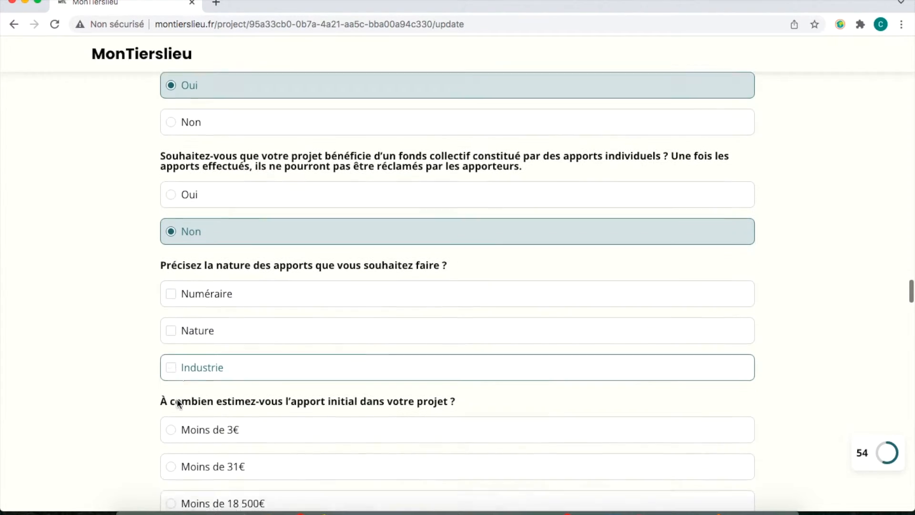
left_click(220, 286)
left_click(218, 321)
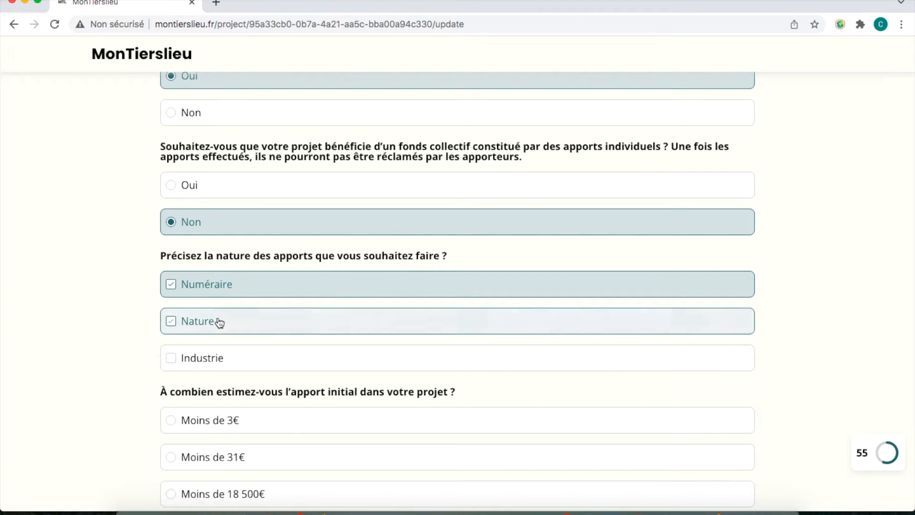
left_click(216, 359)
Estimate the initial contribution below 37 000€ and answer Non to contribution-weighted decisions.
scroll(215, 360, "down", 4)
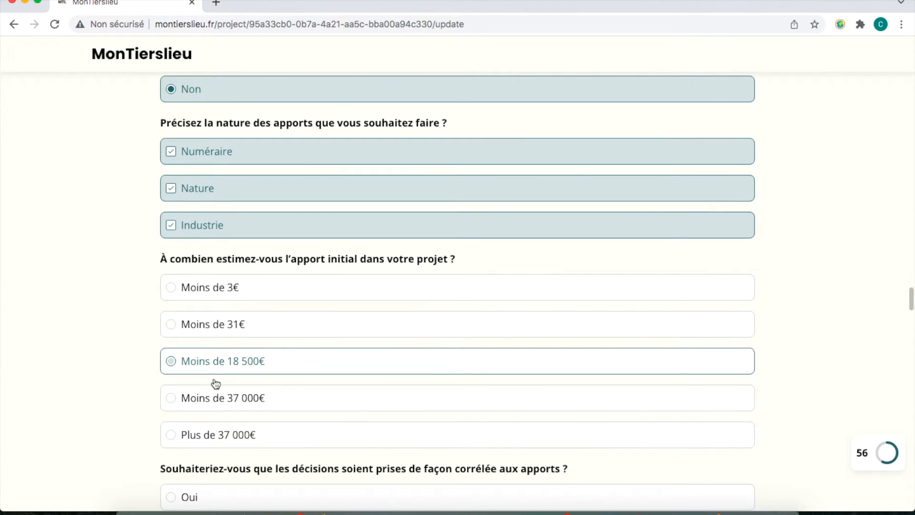
left_click(217, 400)
scroll(217, 402, "down", 6)
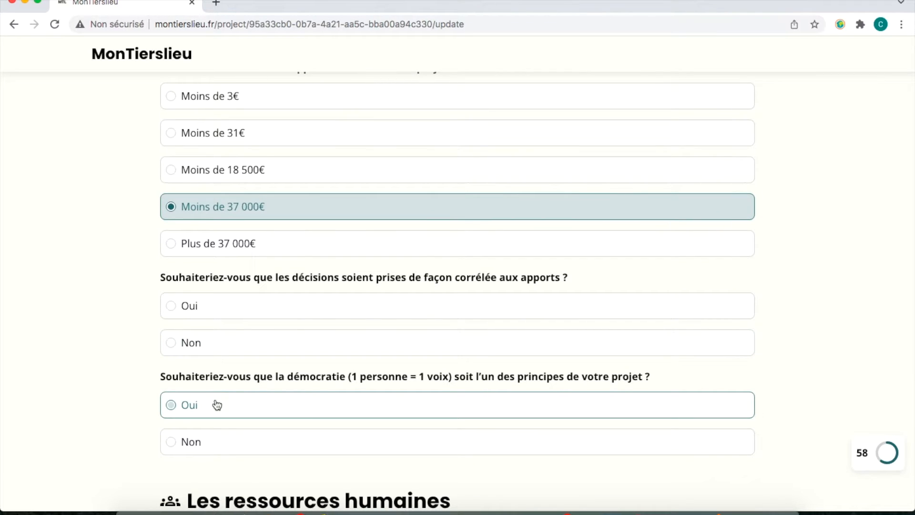
left_click(187, 347)
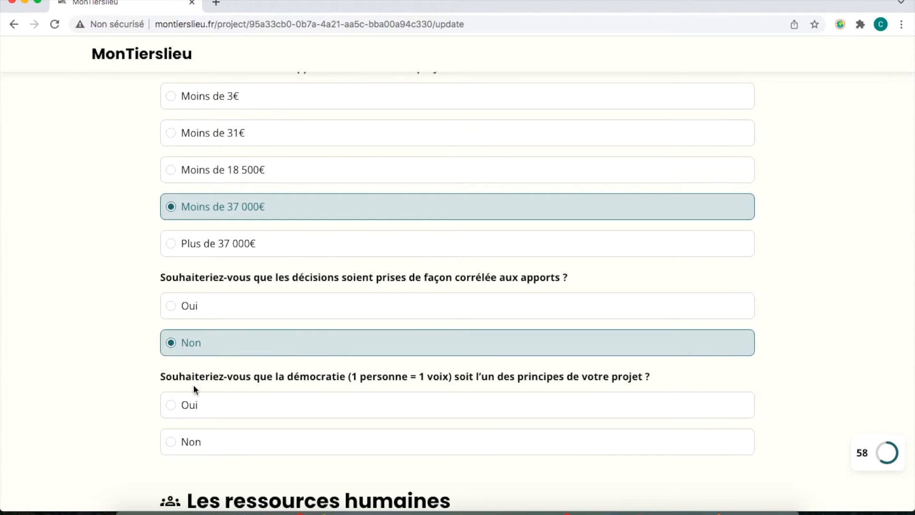
Adopt one-person-one-vote democracy, with no employees at creation and 1 to 5 after one year.
left_click(200, 408)
scroll(199, 405, "down", 6)
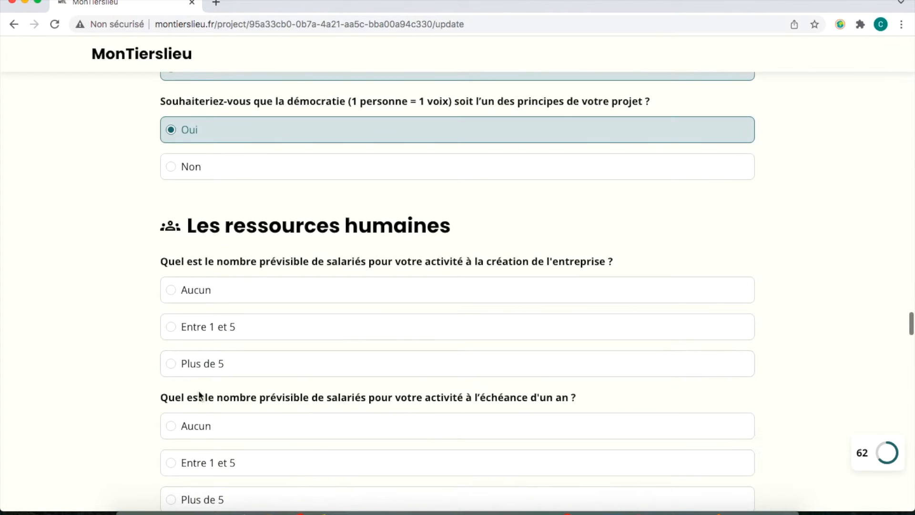
left_click(214, 290)
left_click(219, 462)
scroll(219, 461, "down", 1)
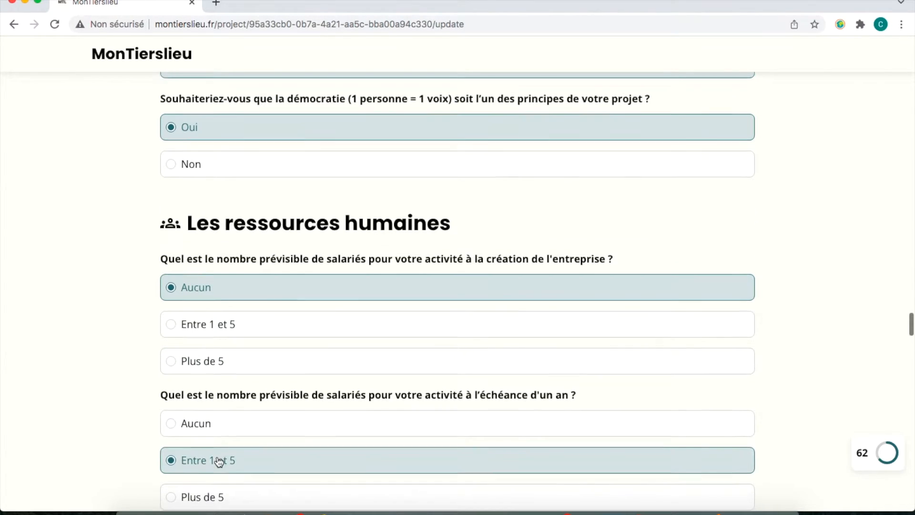
scroll(219, 461, "down", 5)
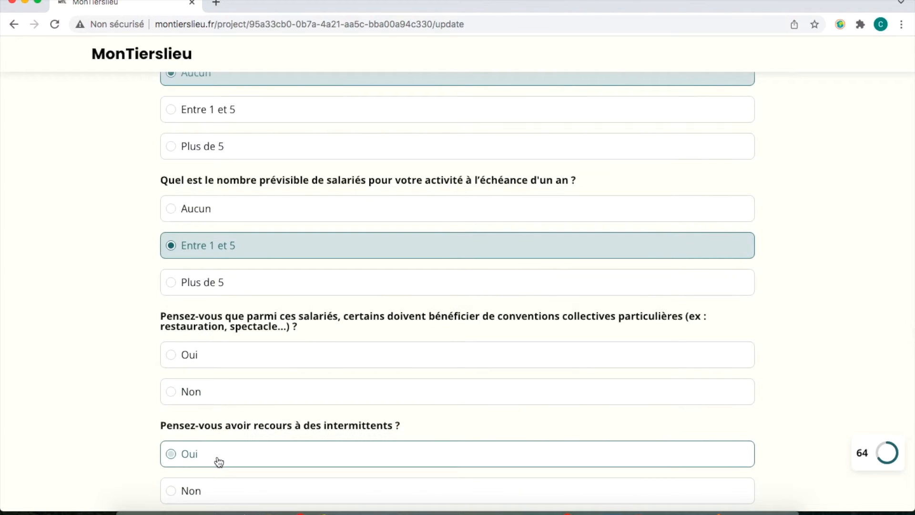
scroll(219, 461, "down", 1)
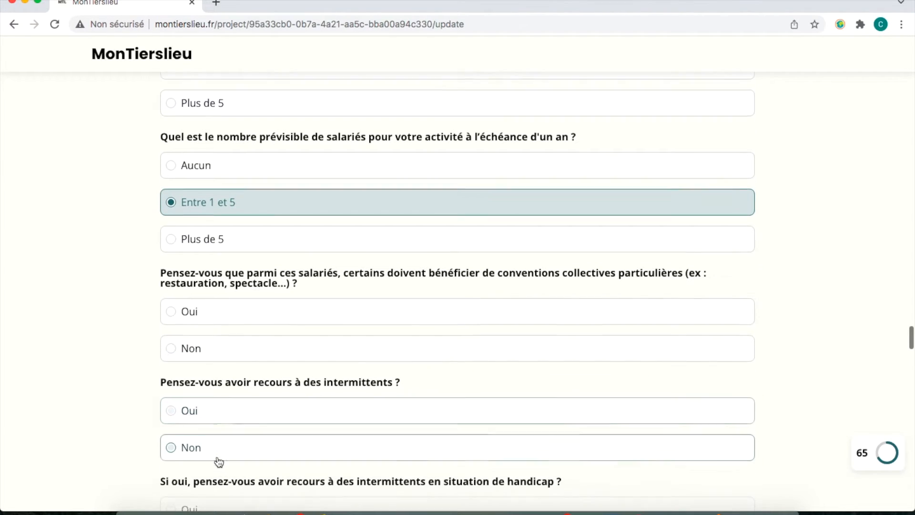
Answer Non to collective agreements and Oui to intermittents, including disabled and performing-arts intermittents.
left_click(289, 341)
left_click(267, 411)
scroll(266, 410, "down", 4)
left_click(271, 347)
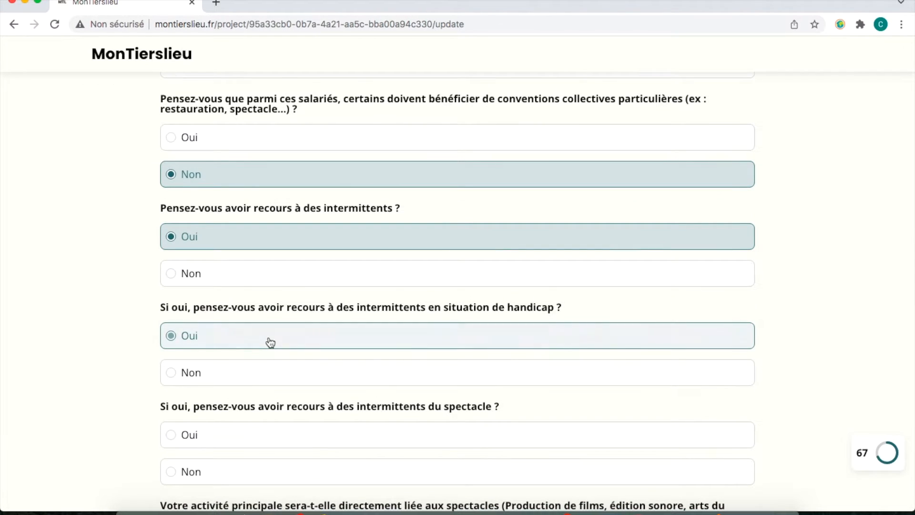
left_click(255, 427)
scroll(255, 427, "down", 4)
scroll(255, 425, "down", 1)
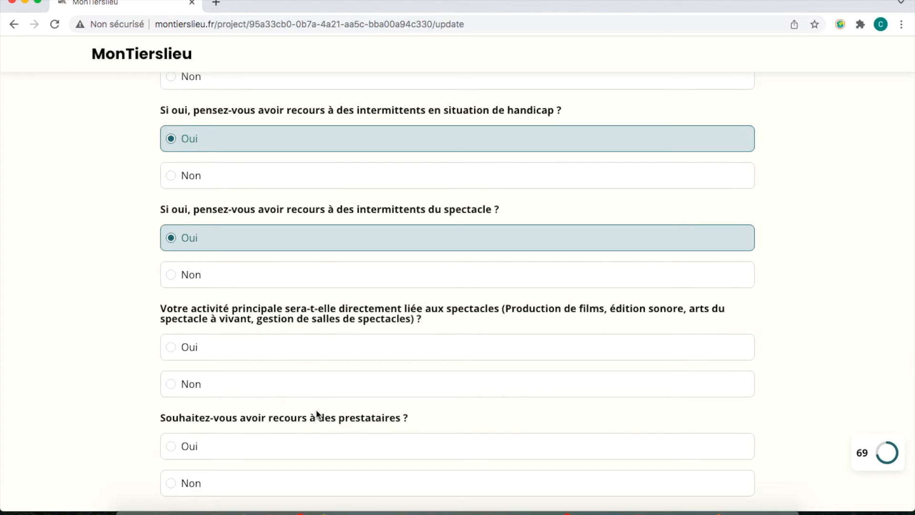
Answer Non to a performance-linked activity, Oui to service providers, and commit to salaried inclusion.
left_click(305, 384)
scroll(305, 386, "down", 2)
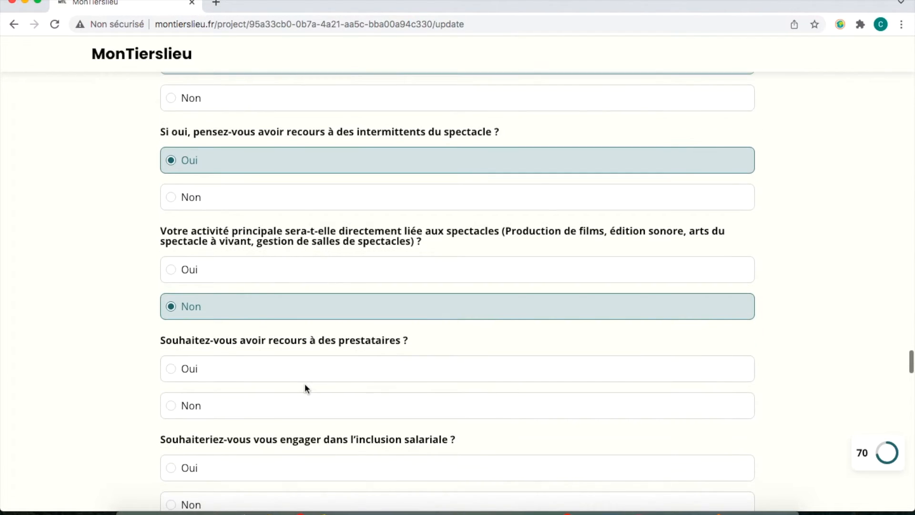
left_click(304, 361)
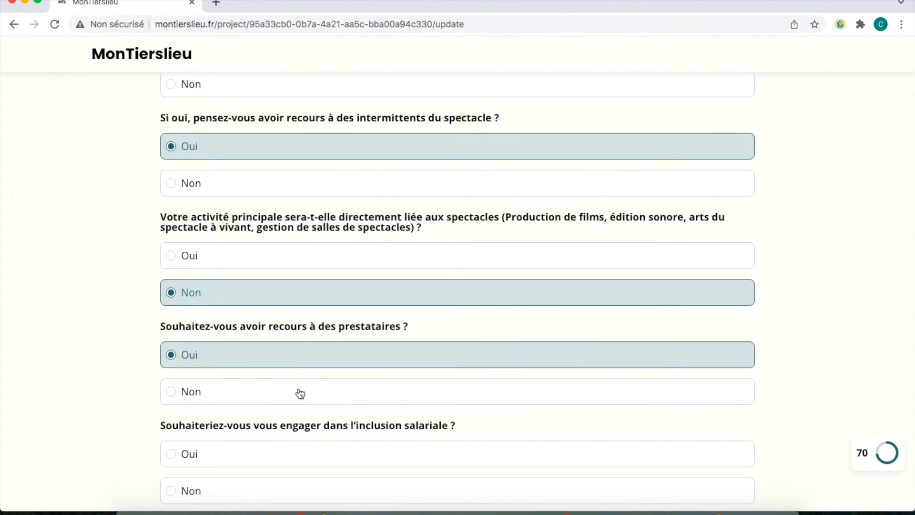
scroll(301, 388, "down", 3)
left_click(301, 363)
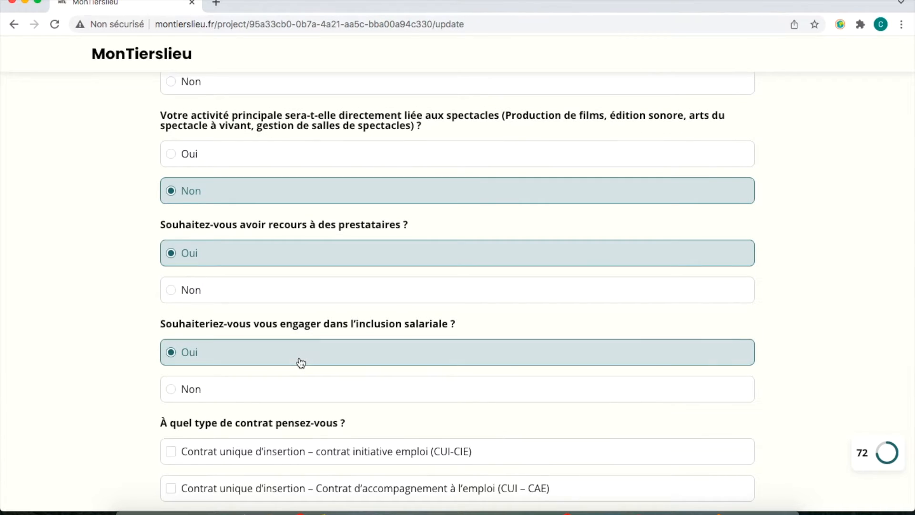
scroll(300, 361, "down", 3)
Tick CUI-CIE and CUI-CAE, and answer Oui to aided-contract approval, civic service and volunteers.
left_click(302, 308)
left_click(296, 348)
scroll(296, 351, "down", 4)
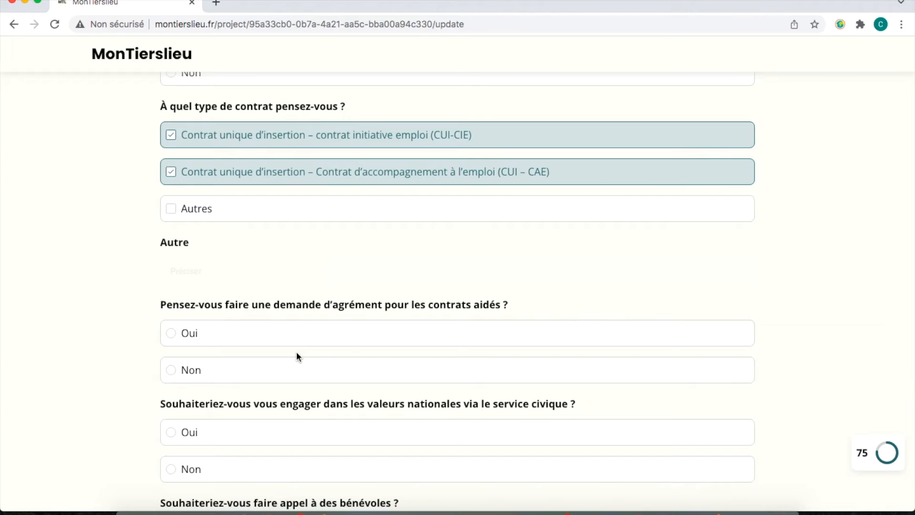
left_click(292, 334)
scroll(293, 333, "down", 3)
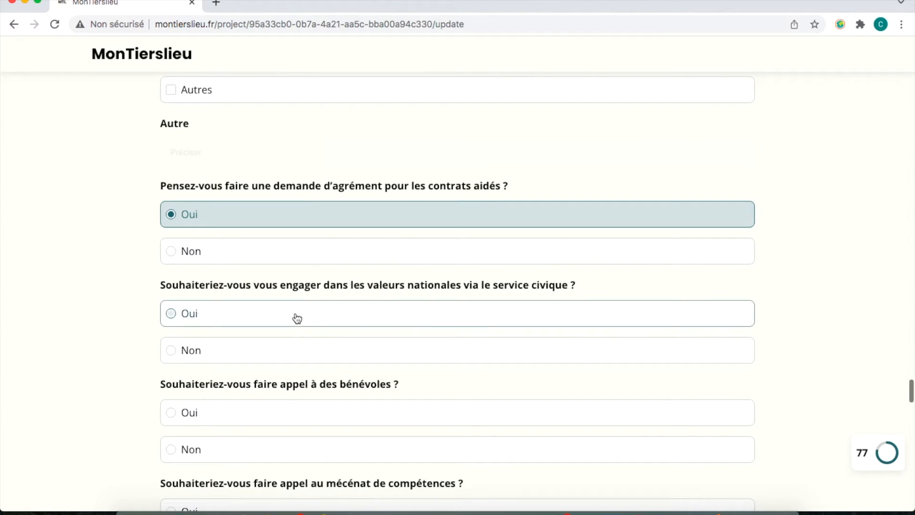
left_click(296, 318)
left_click(279, 412)
scroll(279, 413, "down", 4)
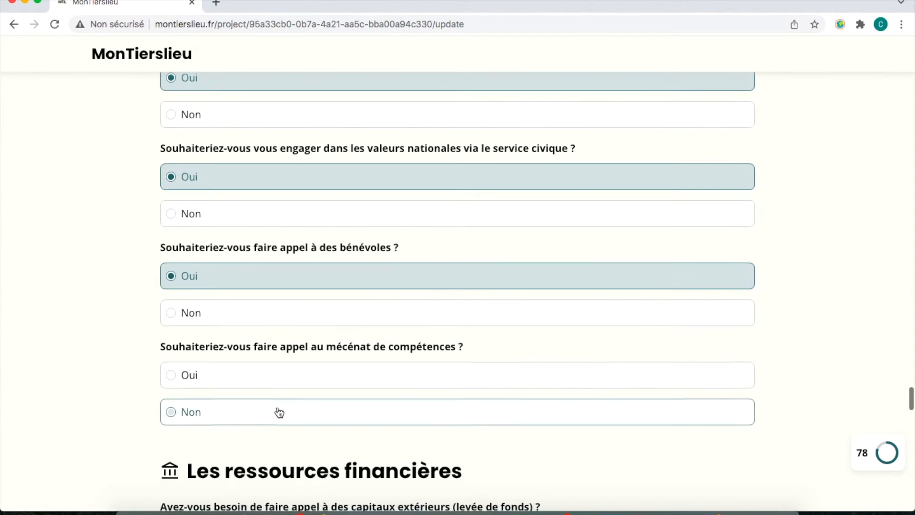
Answer Oui to skills sponsorship and a loan, Non to raising outside capital.
left_click(282, 364)
scroll(280, 362, "down", 2)
scroll(280, 358, "down", 4)
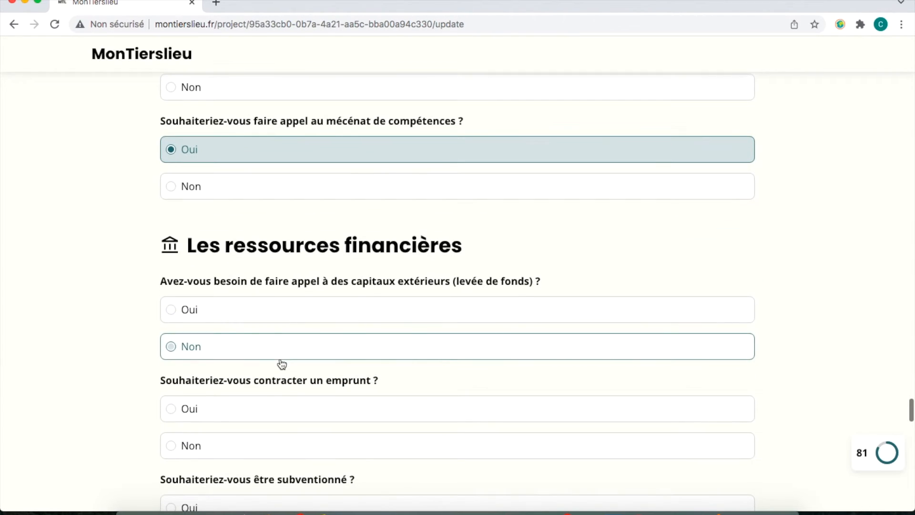
left_click(280, 315)
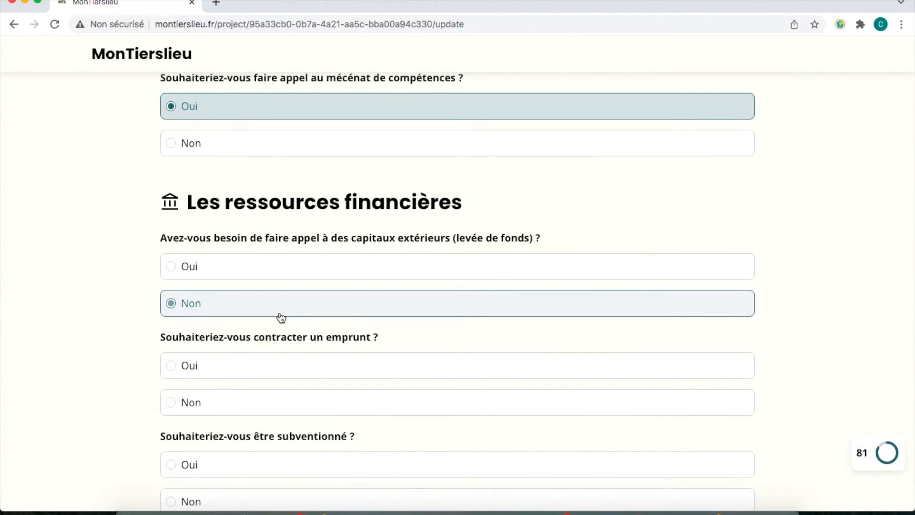
left_click(260, 377)
scroll(257, 377, "down", 4)
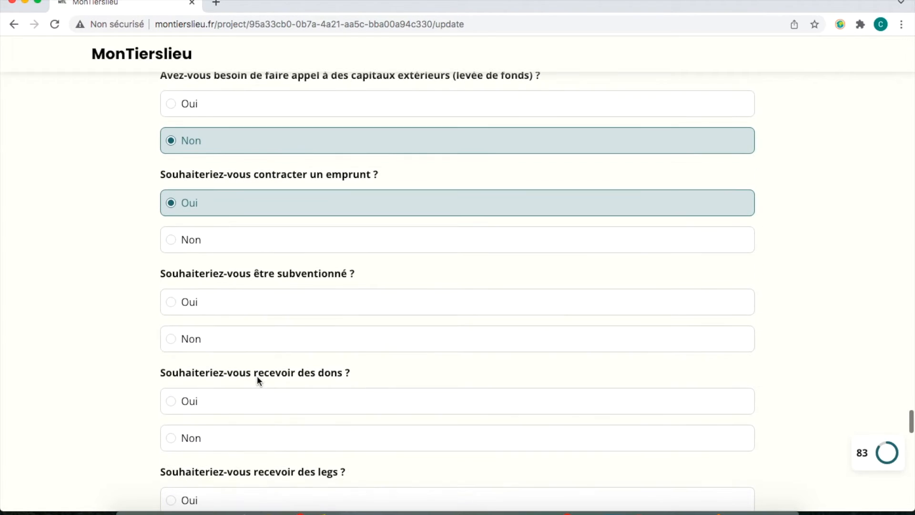
Answer Oui to subsidies, donations and sponsorship, and Non to bequests.
left_click(281, 310)
left_click(250, 400)
scroll(250, 403, "down", 1)
scroll(250, 403, "down", 2)
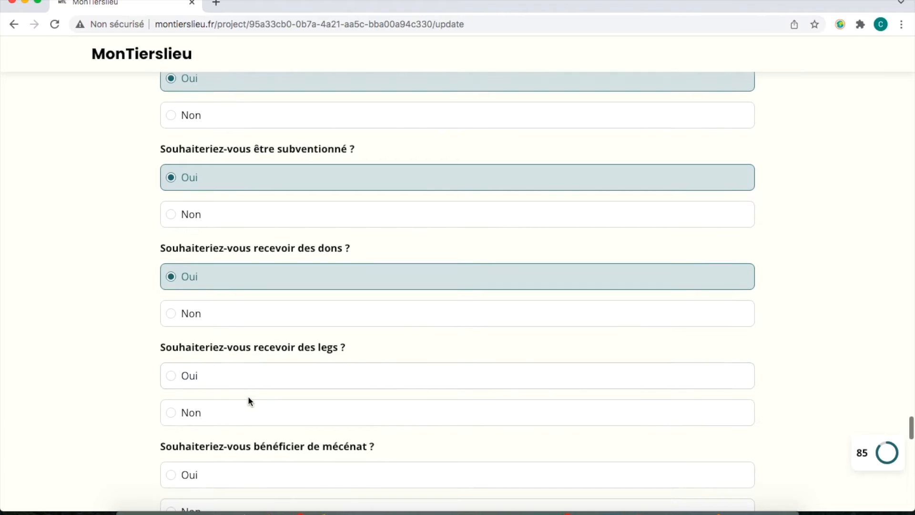
left_click(249, 417)
scroll(248, 417, "down", 2)
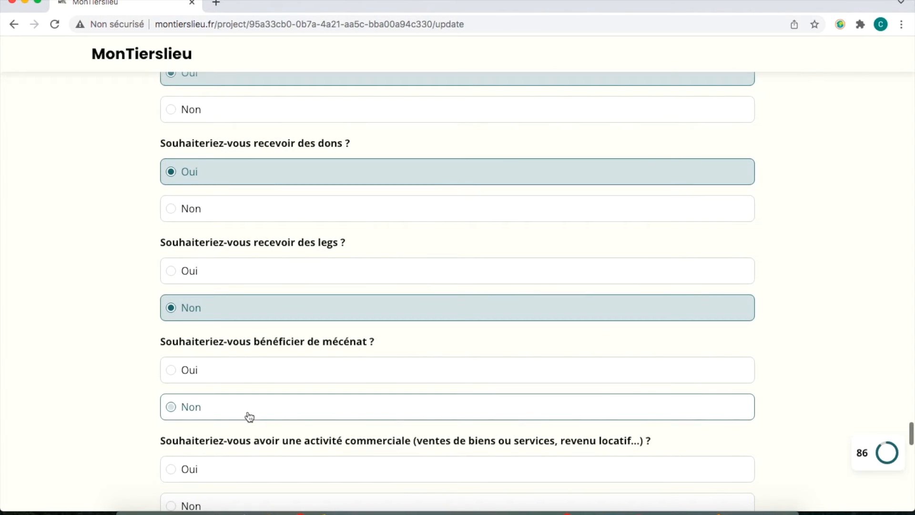
left_click(253, 383)
scroll(253, 383, "down", 3)
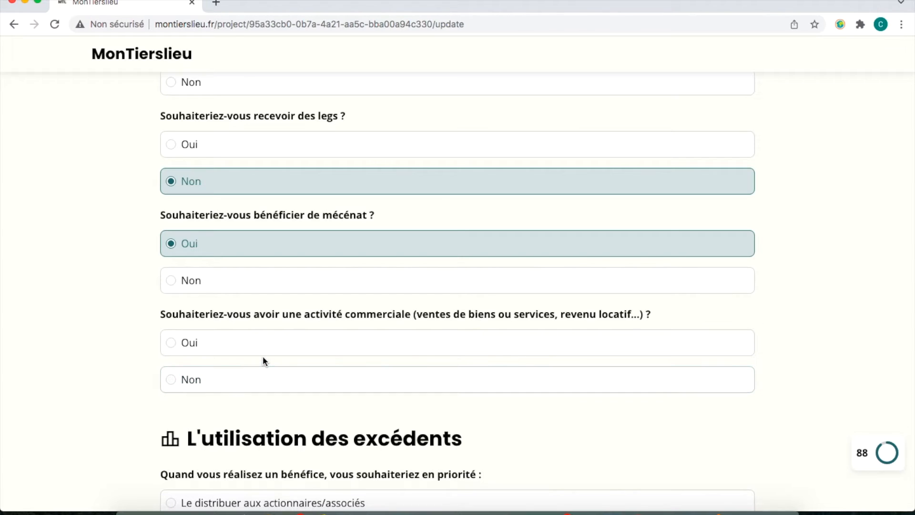
Answer Oui to a commercial activity; surplus: Le réinvestir first, Réinvesti, last share Reversée aux employés.
left_click(262, 351)
scroll(262, 352, "down", 4)
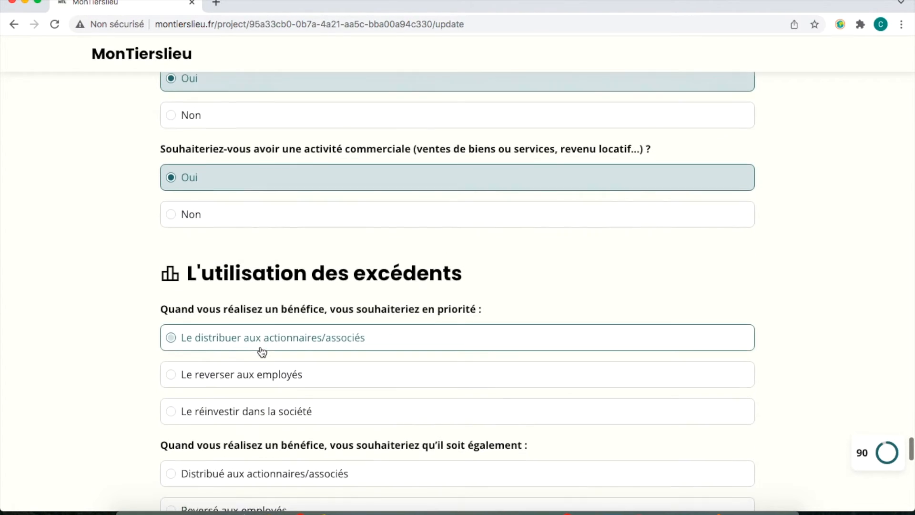
scroll(260, 351, "down", 2)
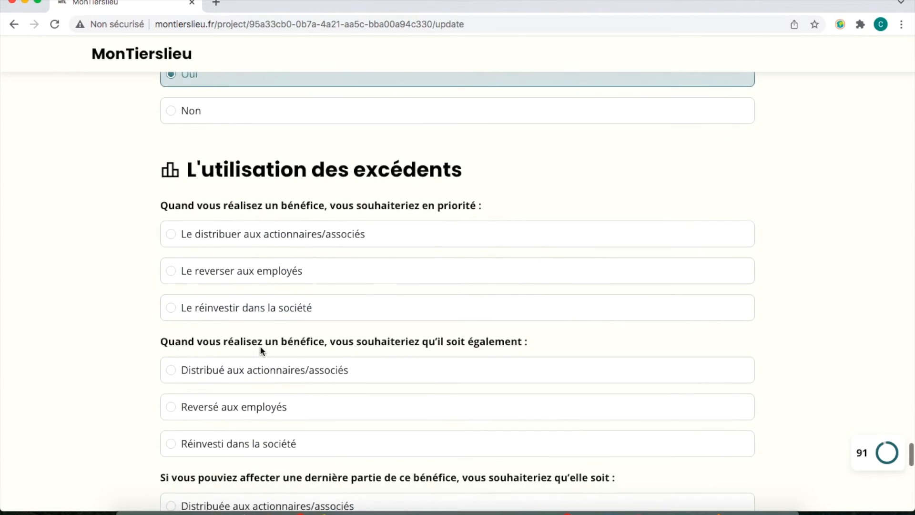
left_click(264, 308)
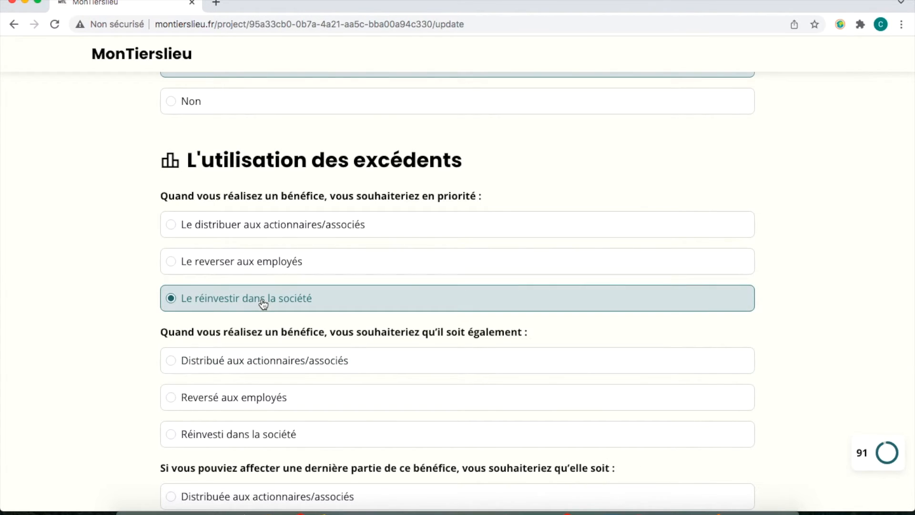
left_click(260, 445)
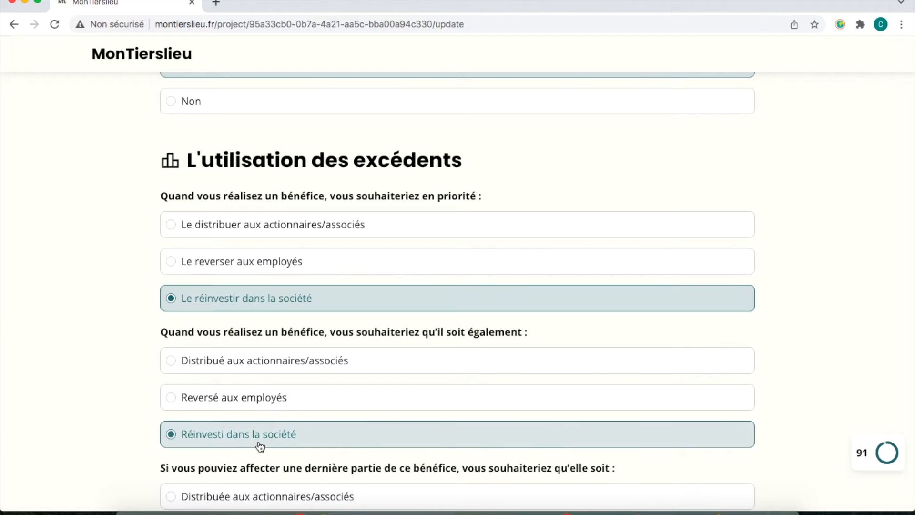
scroll(260, 445, "down", 5)
left_click(278, 349)
scroll(277, 349, "down", 4)
scroll(278, 349, "down", 3)
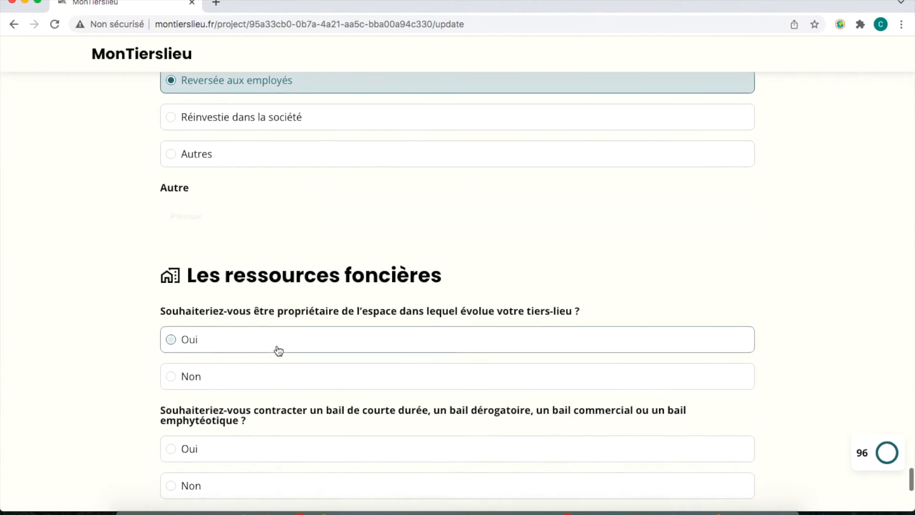
Answer Non to owning the space, short-term or commercial leases, and a professional lease.
scroll(277, 348, "down", 2)
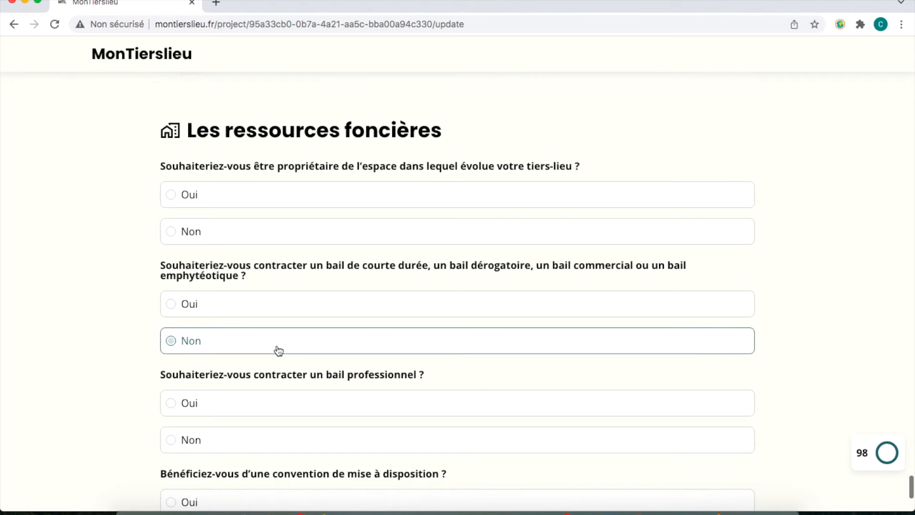
left_click(317, 234)
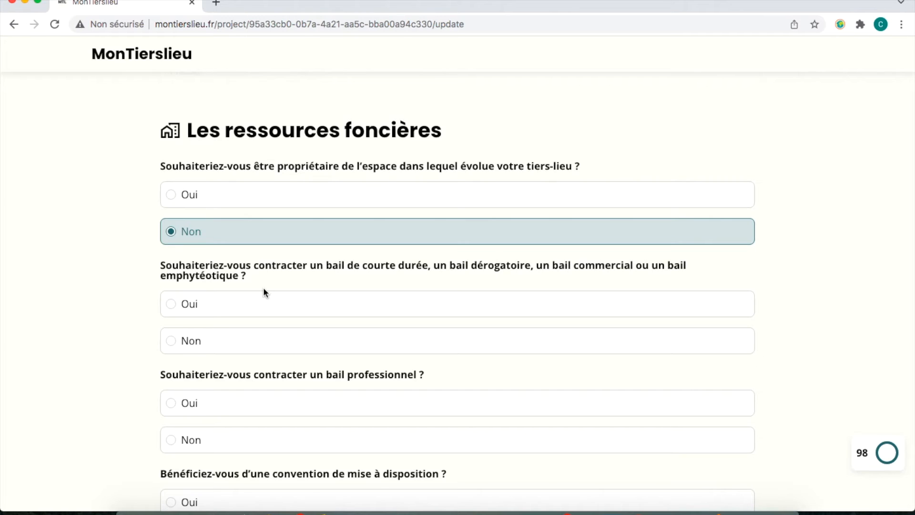
left_click(236, 342)
scroll(235, 344, "down", 3)
left_click(241, 323)
Answer Oui to mise à disposition and Non to occupation précaire, then generate the PDF report.
scroll(241, 323, "down", 2)
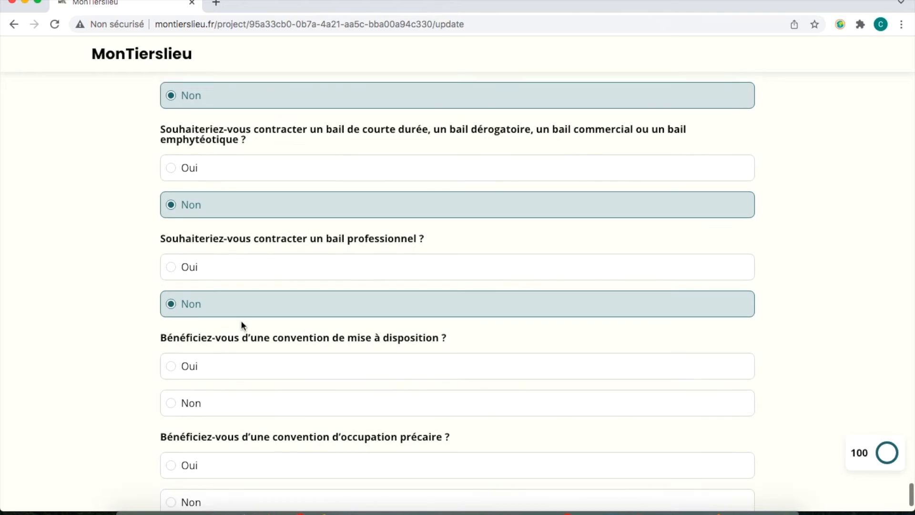
left_click(234, 296)
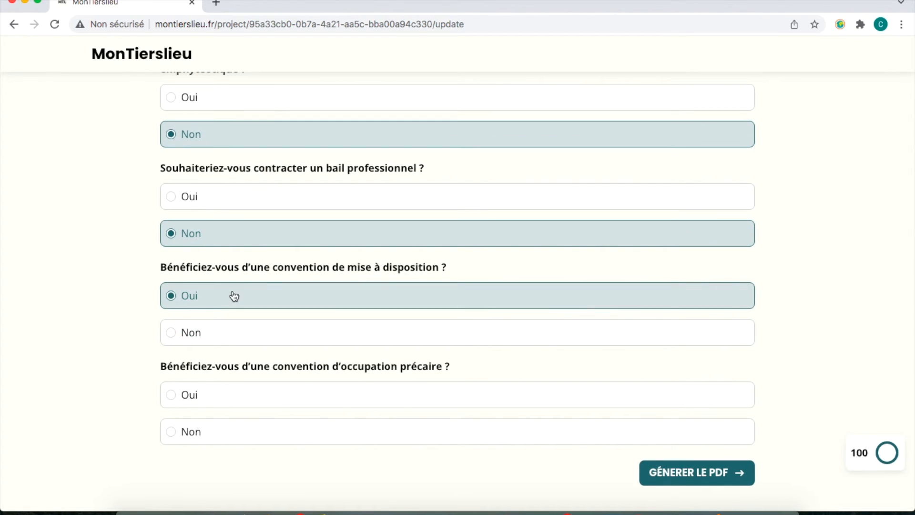
left_click(250, 433)
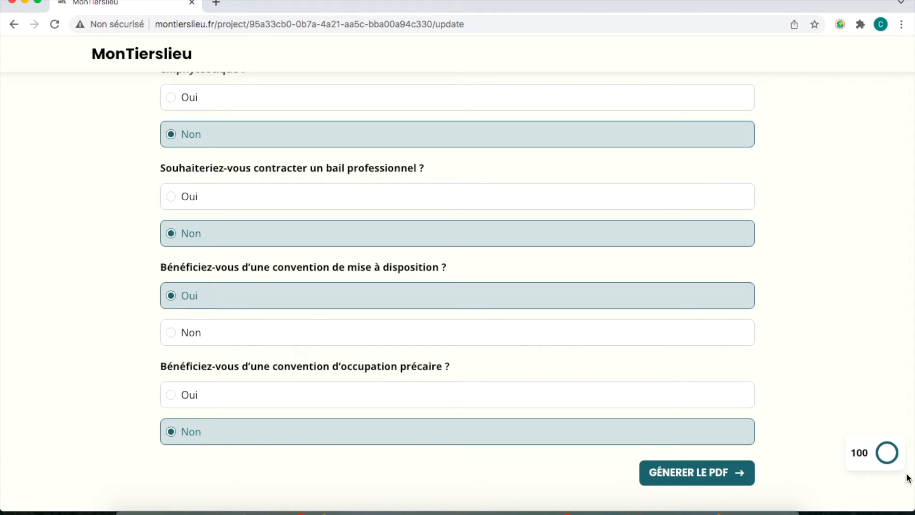
left_click(713, 473)
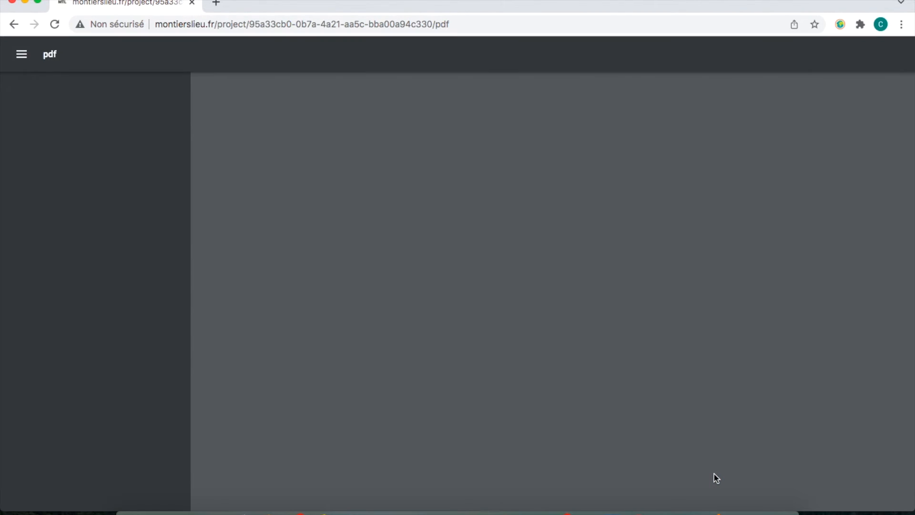
Scroll from page 2 of the PDF report down to section 4, 'Formes juridiques appropriées', on page 3.
scroll(713, 474, "down", 6)
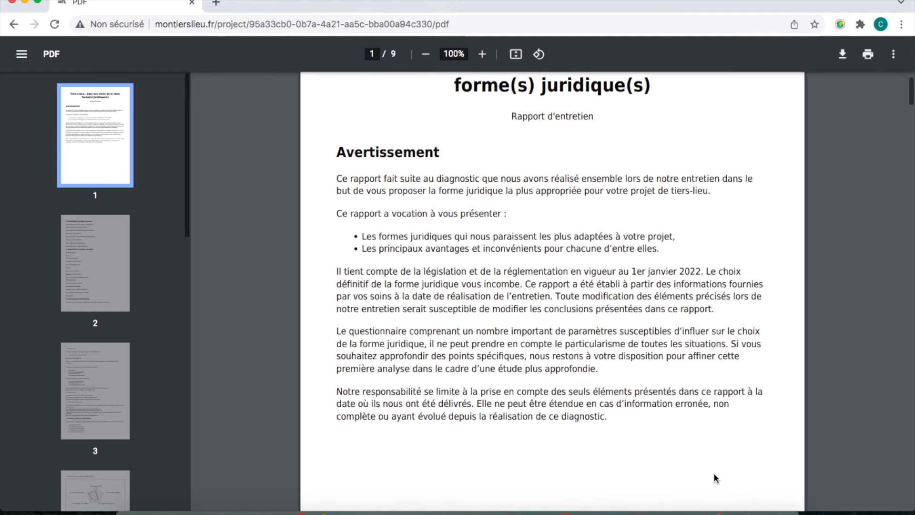
scroll(714, 474, "down", 7)
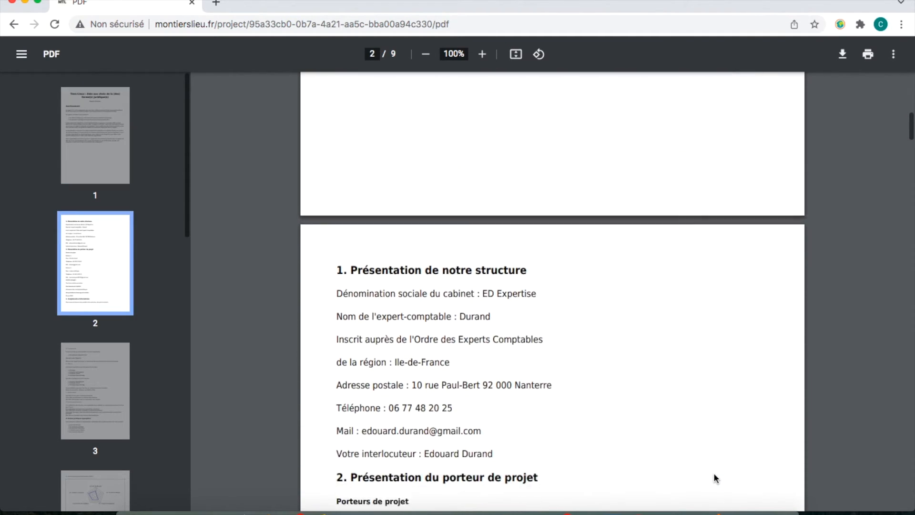
scroll(713, 474, "down", 3)
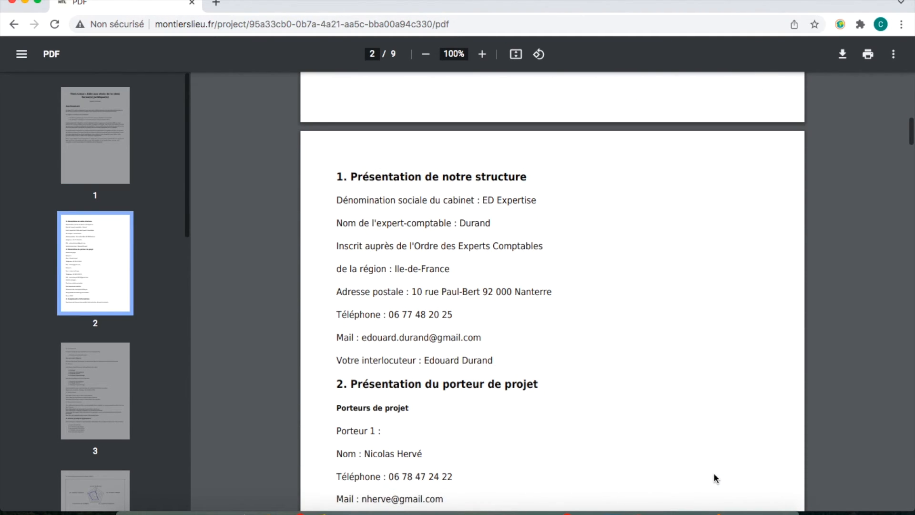
scroll(713, 474, "down", 4)
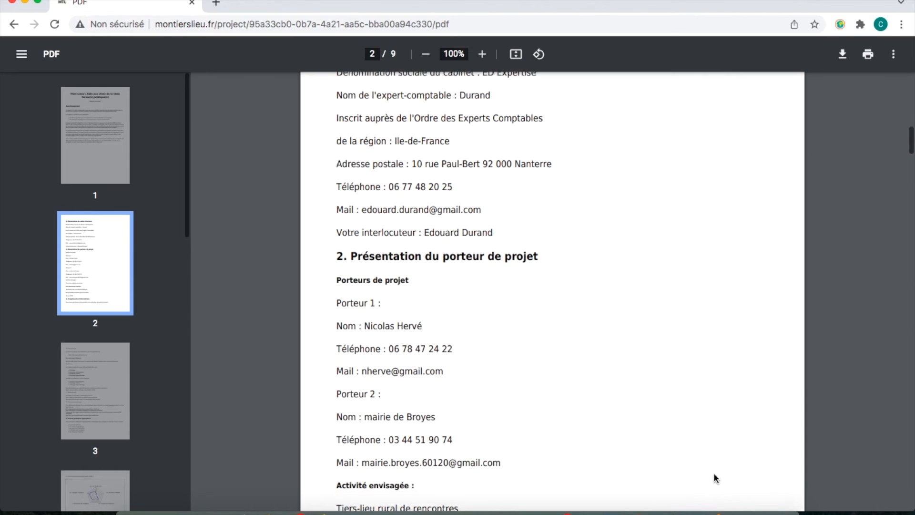
scroll(714, 474, "down", 4)
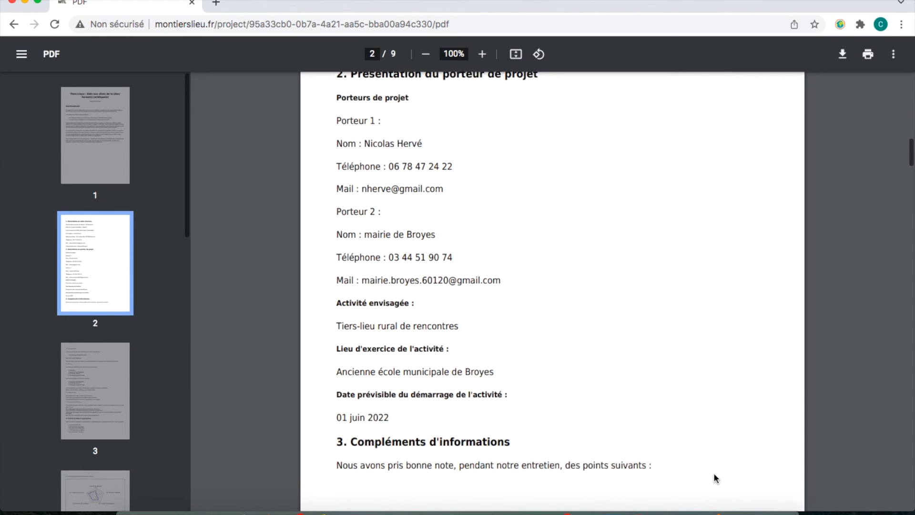
scroll(713, 472, "down", 1)
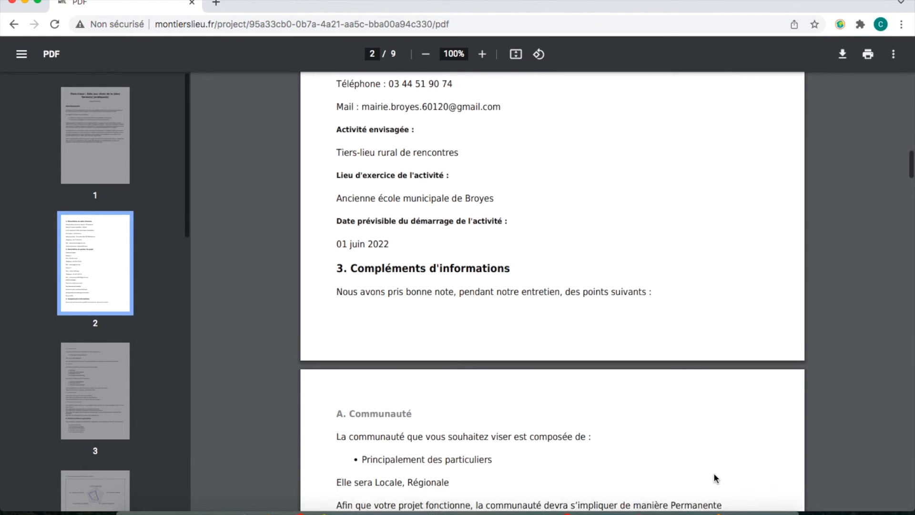
scroll(640, 399, "down", 4)
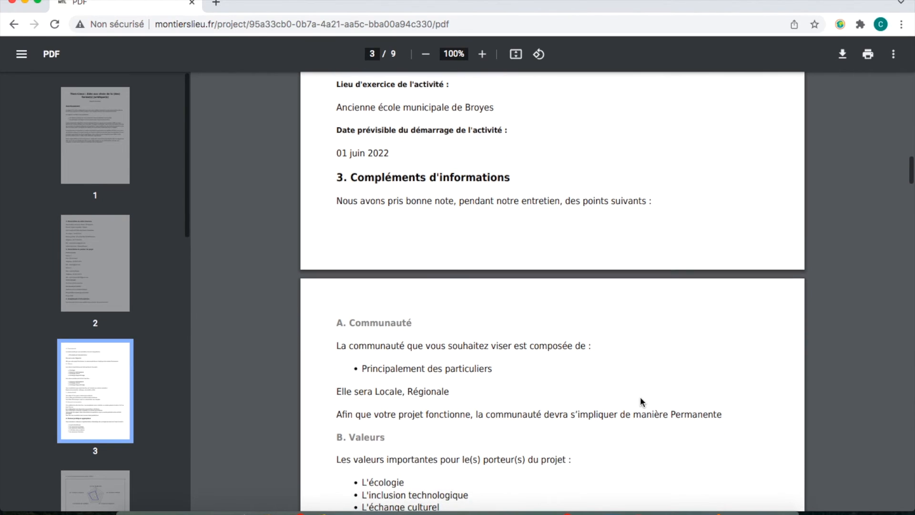
scroll(640, 399, "down", 4)
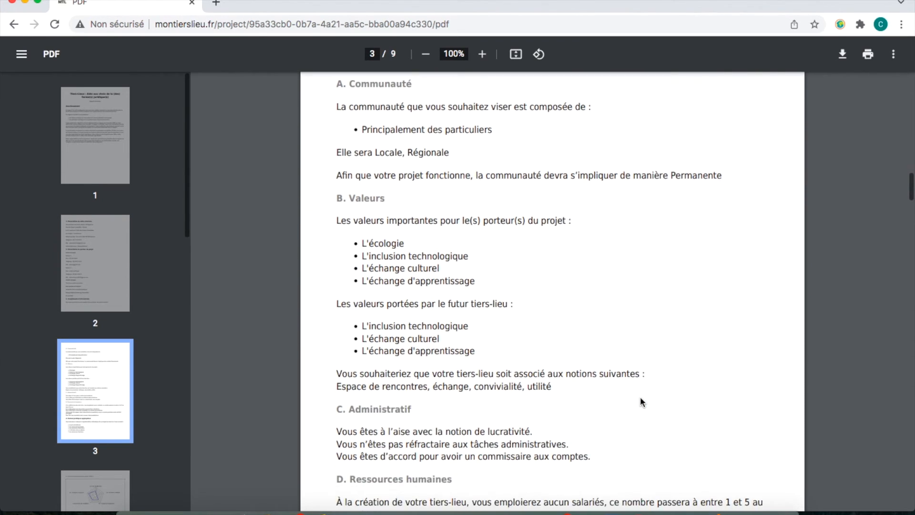
scroll(640, 398, "down", 1)
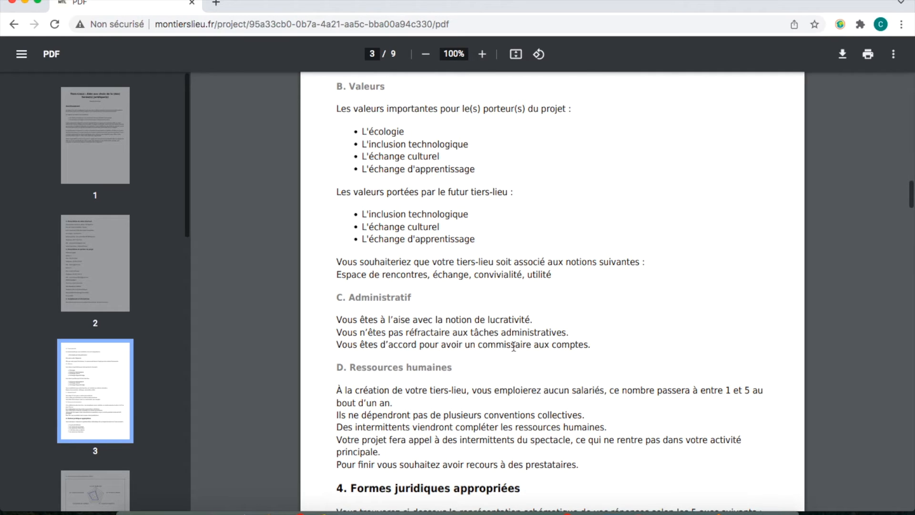
scroll(554, 379, "down", 4)
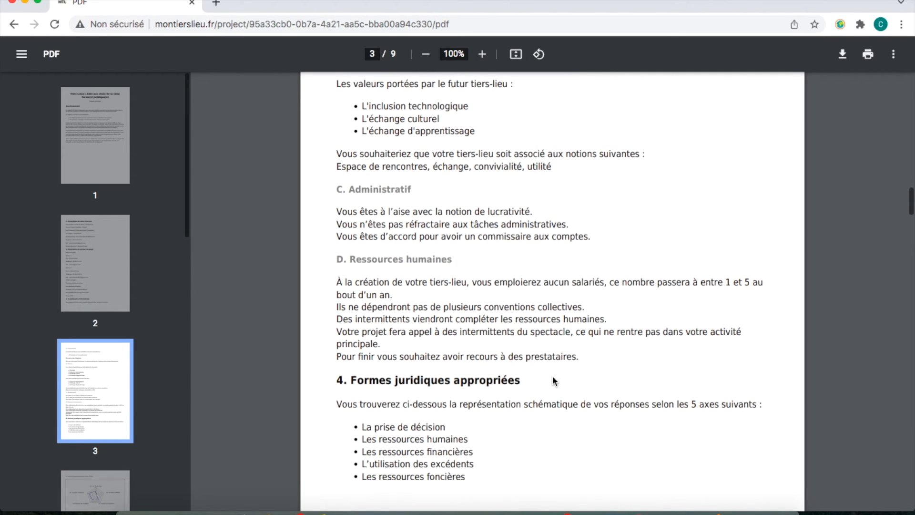
scroll(553, 380, "down", 1)
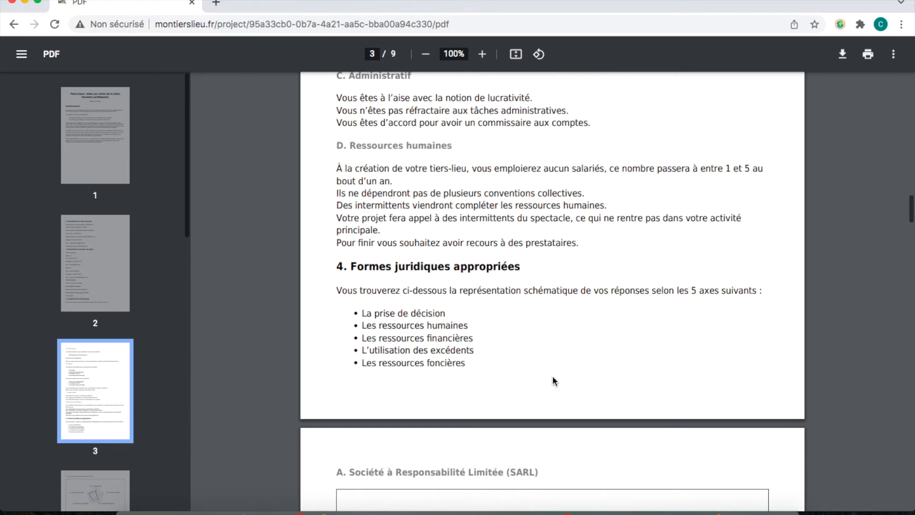
scroll(553, 380, "down", 1)
scroll(552, 380, "down", 1)
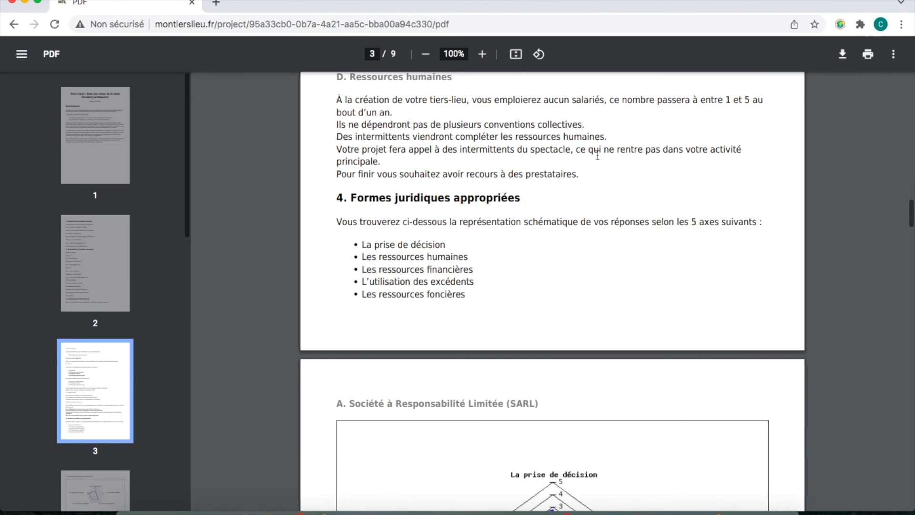
Review the radar charts on pages 4–9, then open the 'Société coopérative d'intérêt collectif' technical sheet link.
scroll(603, 190, "down", 5)
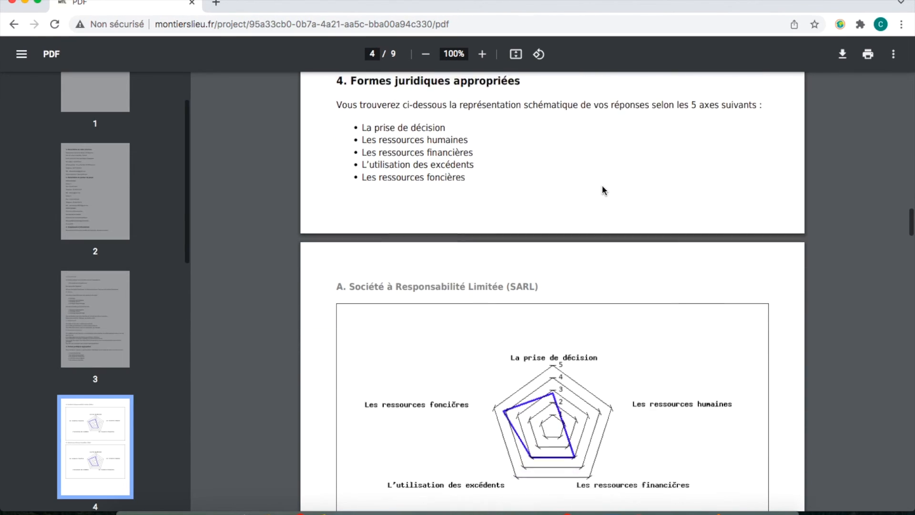
scroll(601, 189, "down", 7)
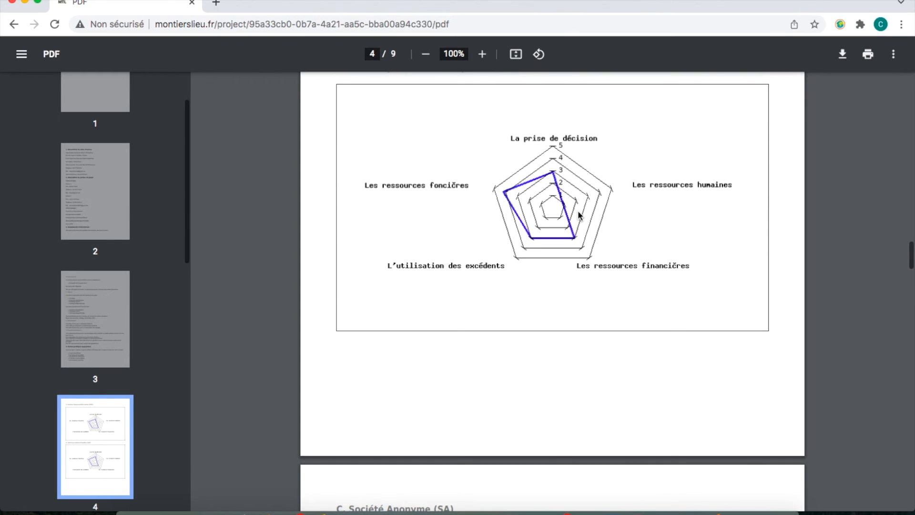
scroll(579, 215, "down", 2)
scroll(579, 215, "down", 7)
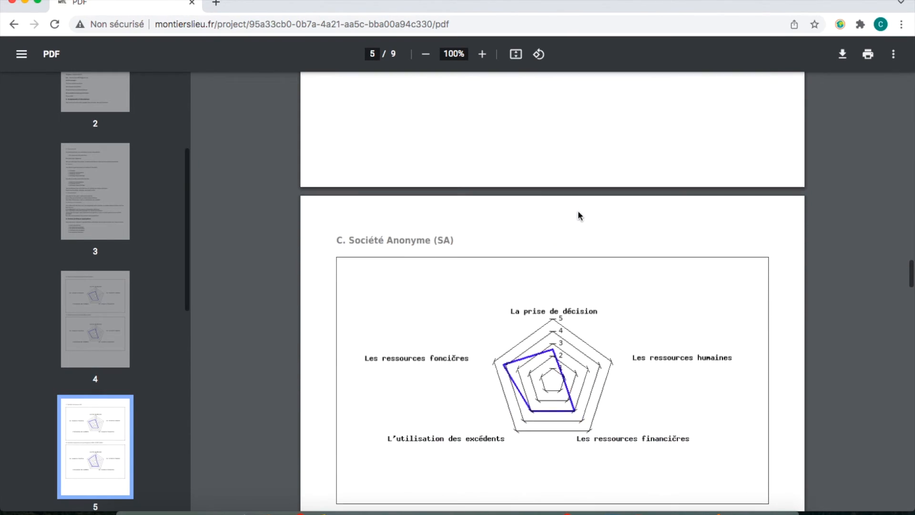
scroll(577, 210, "down", 7)
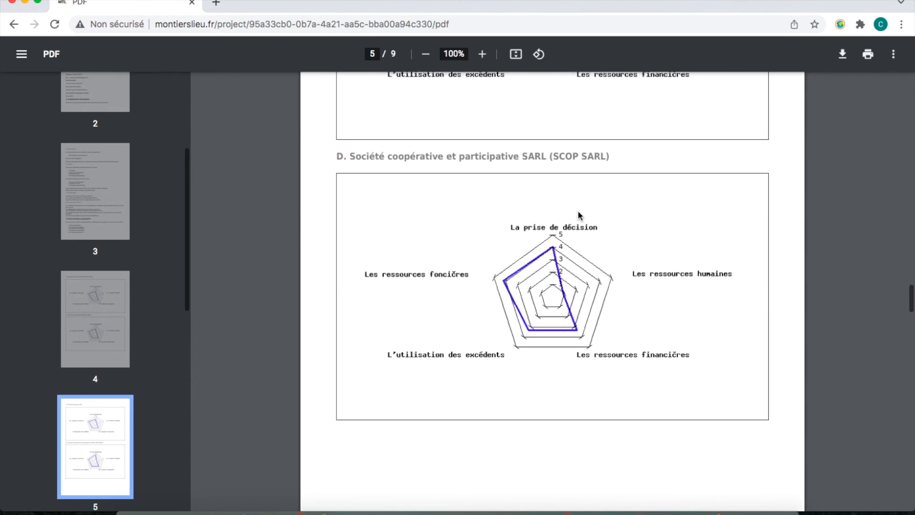
scroll(578, 212, "down", 7)
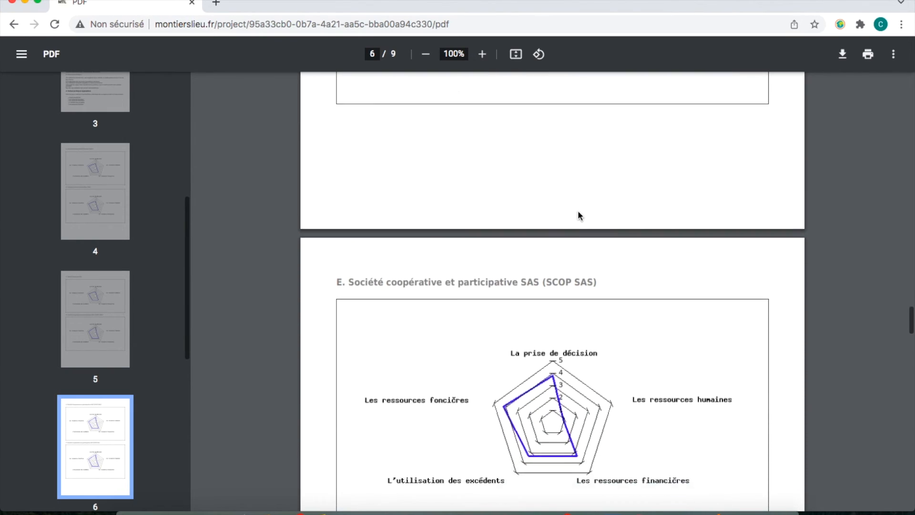
scroll(579, 214, "down", 10)
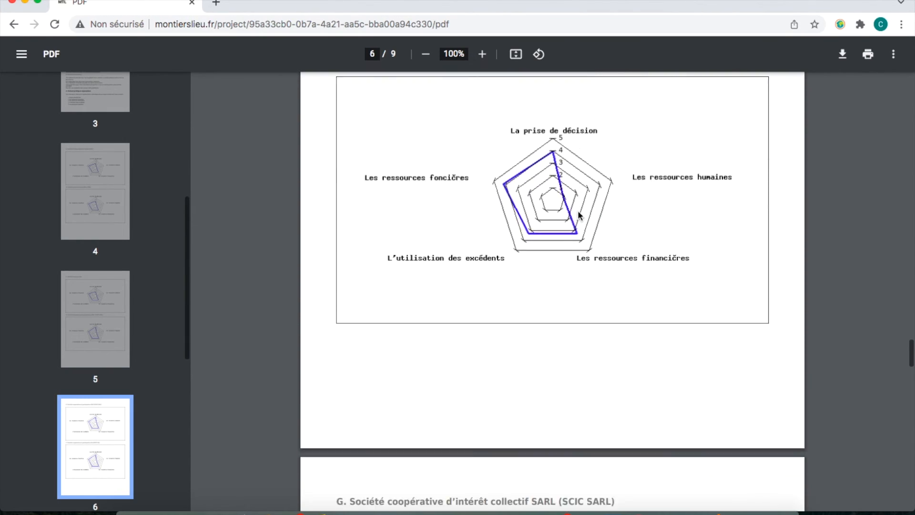
scroll(579, 215, "down", 8)
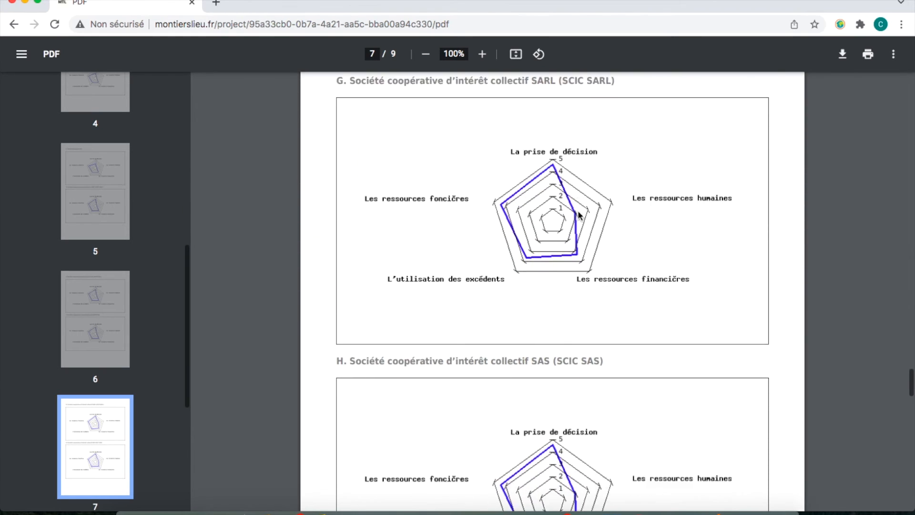
scroll(579, 215, "down", 2)
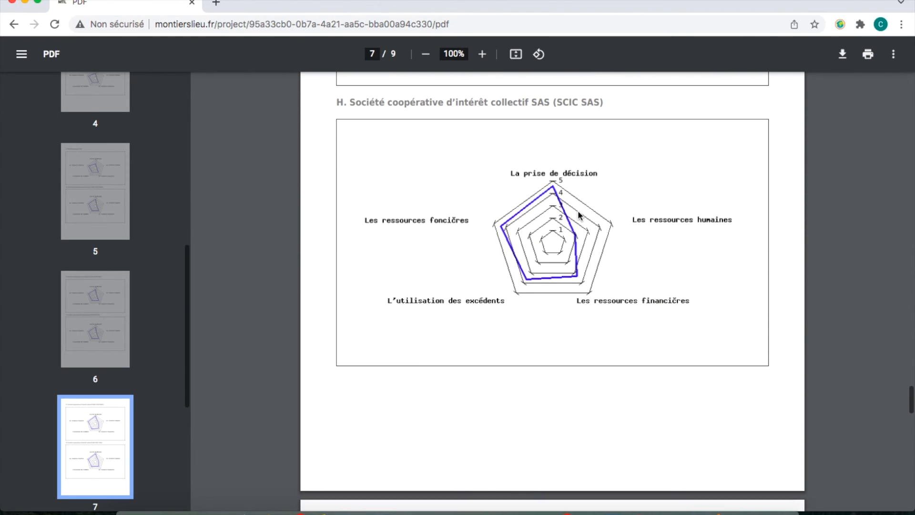
scroll(579, 214, "down", 1)
scroll(579, 215, "down", 6)
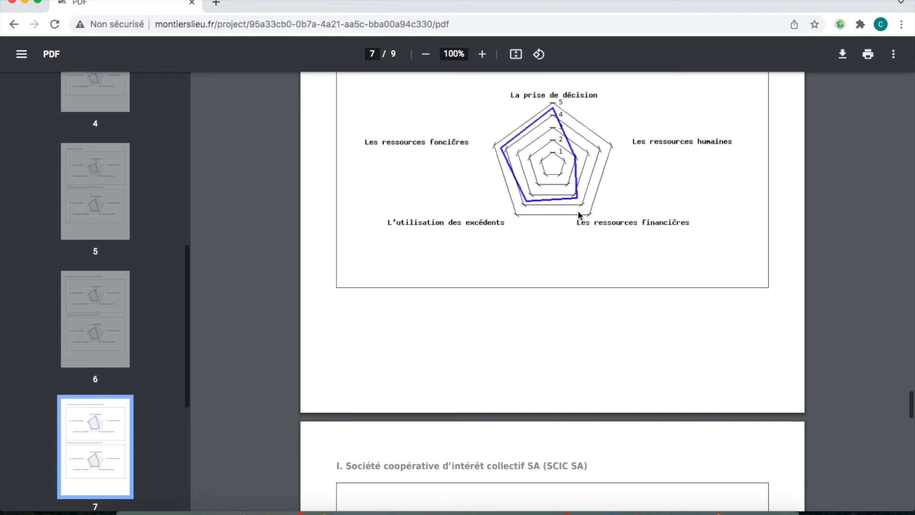
scroll(579, 215, "down", 10)
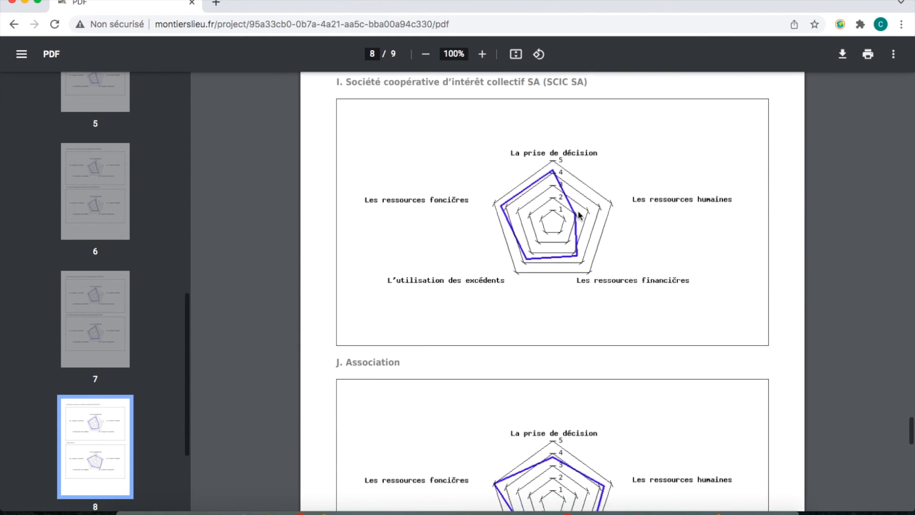
scroll(578, 212, "down", 5)
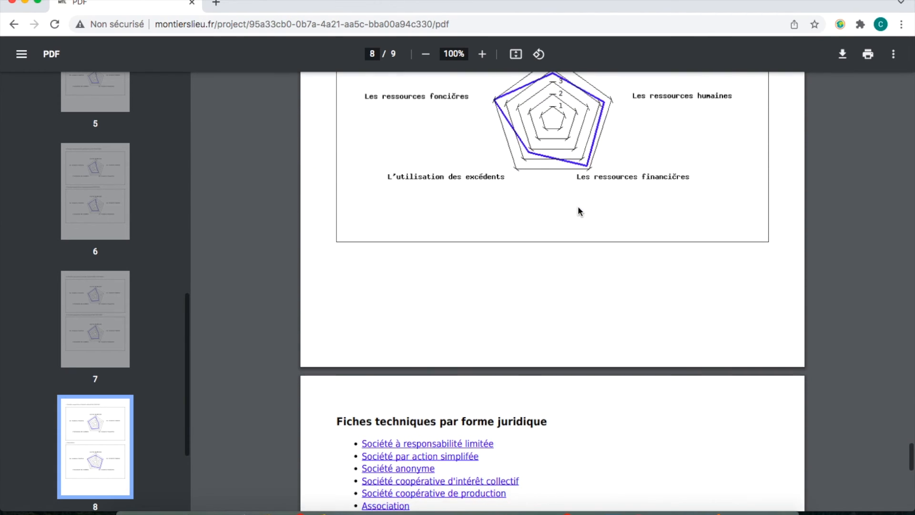
scroll(578, 210, "down", 2)
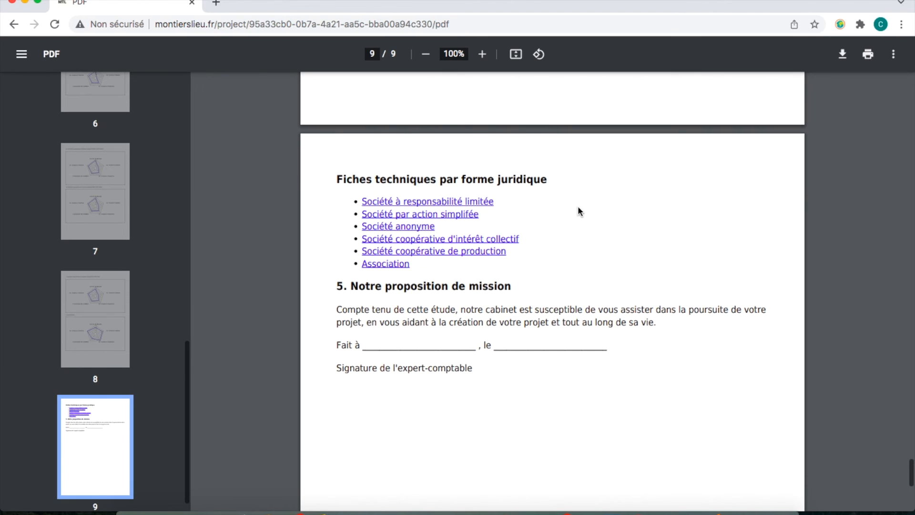
left_click(456, 176)
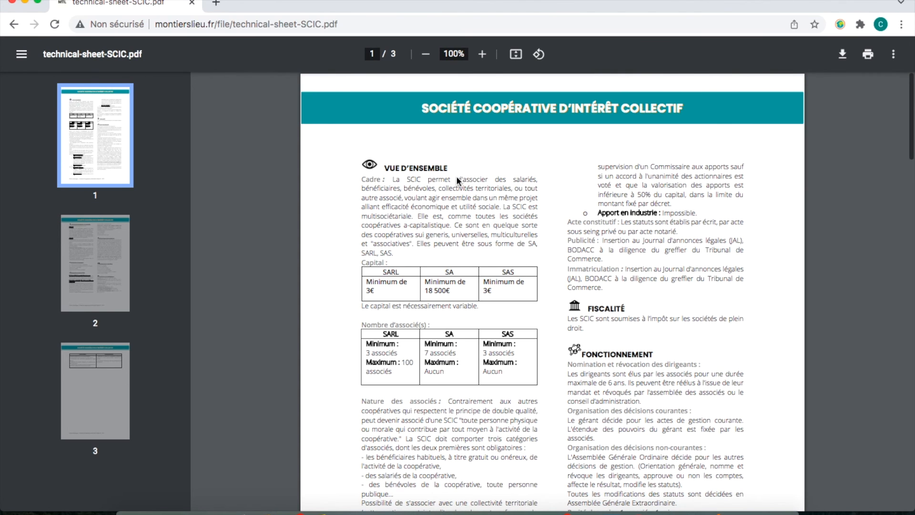
Read through the three pages of technical-sheet-SCIC.pdf, ending on its advantages and drawbacks.
scroll(453, 268, "down", 9)
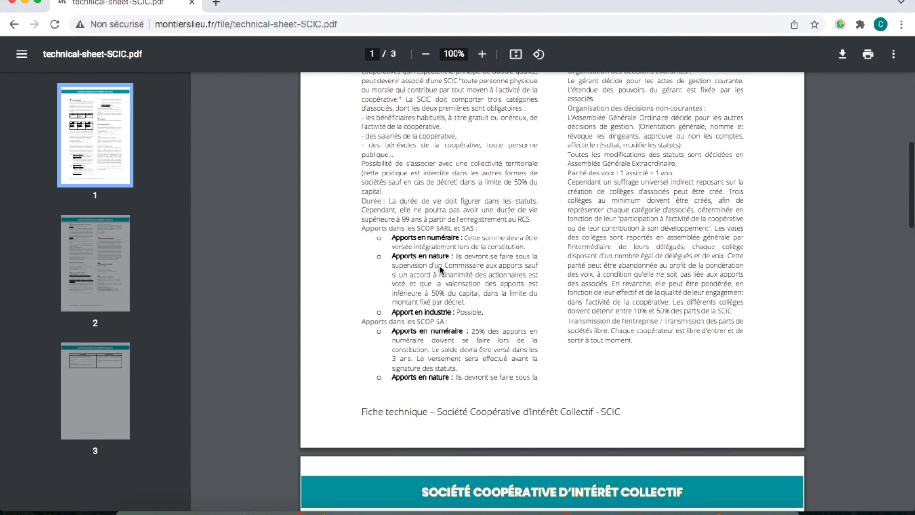
scroll(439, 265, "up", 2)
scroll(441, 269, "up", 5)
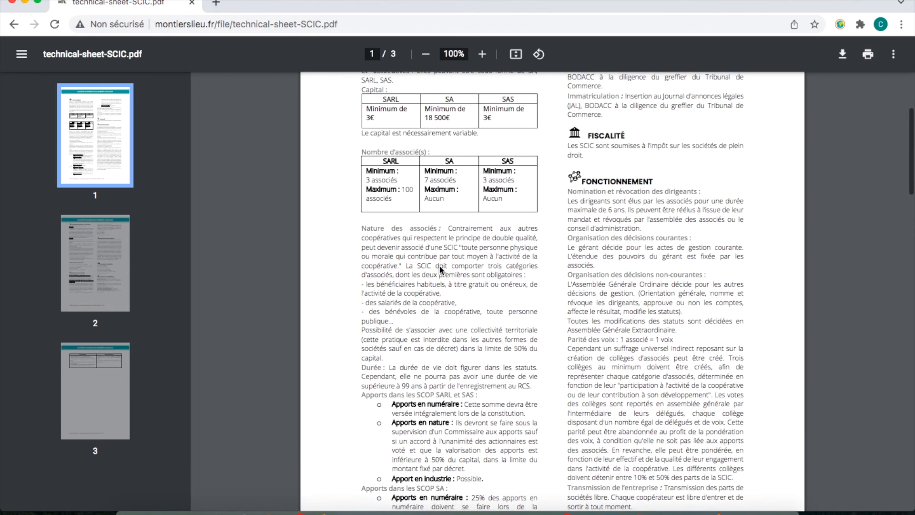
scroll(439, 264, "up", 2)
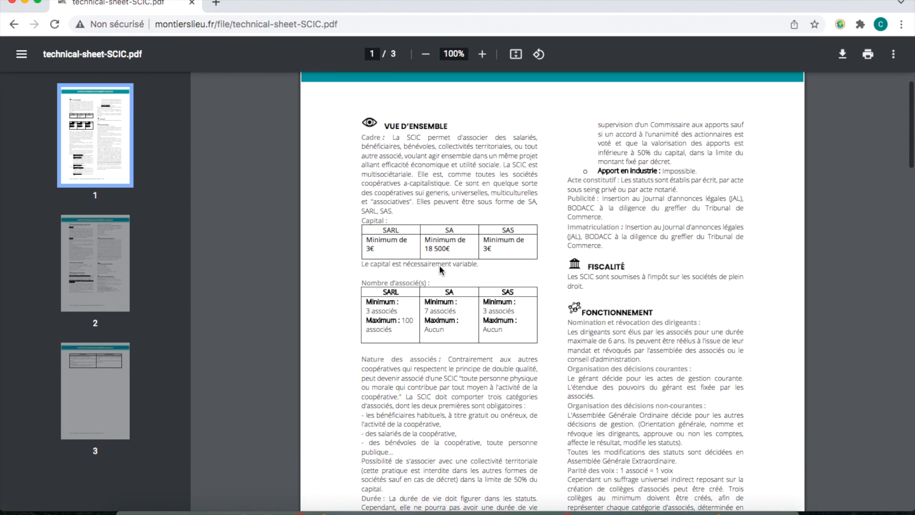
scroll(440, 270, "down", 1)
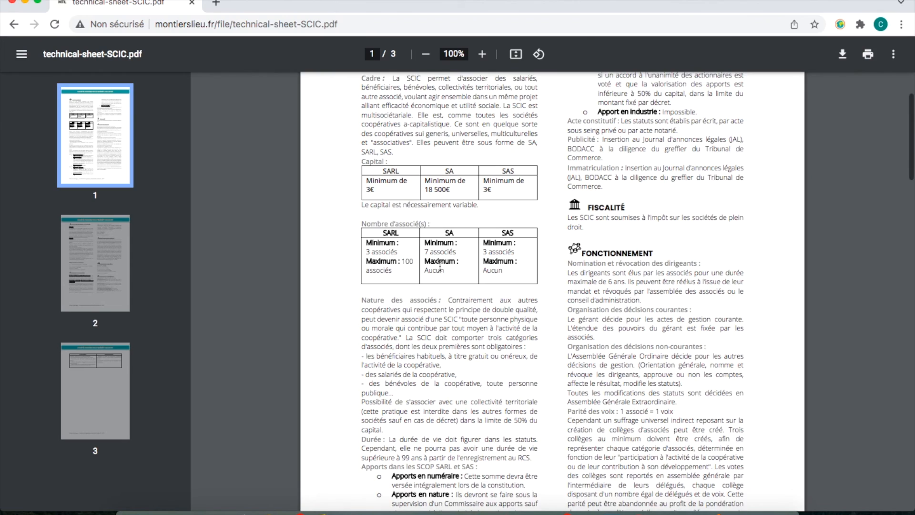
scroll(439, 267, "down", 4)
scroll(440, 266, "down", 10)
scroll(440, 266, "down", 13)
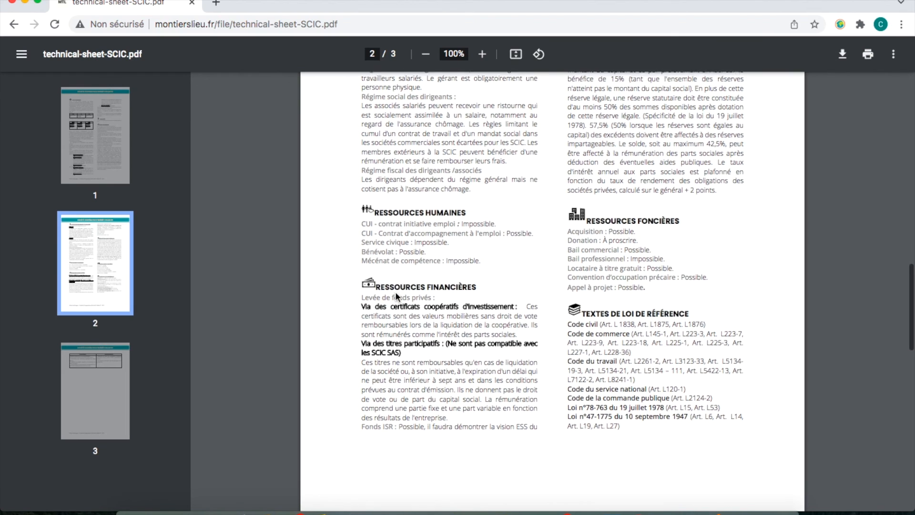
scroll(396, 296, "up", 5)
scroll(396, 295, "down", 14)
scroll(395, 293, "down", 6)
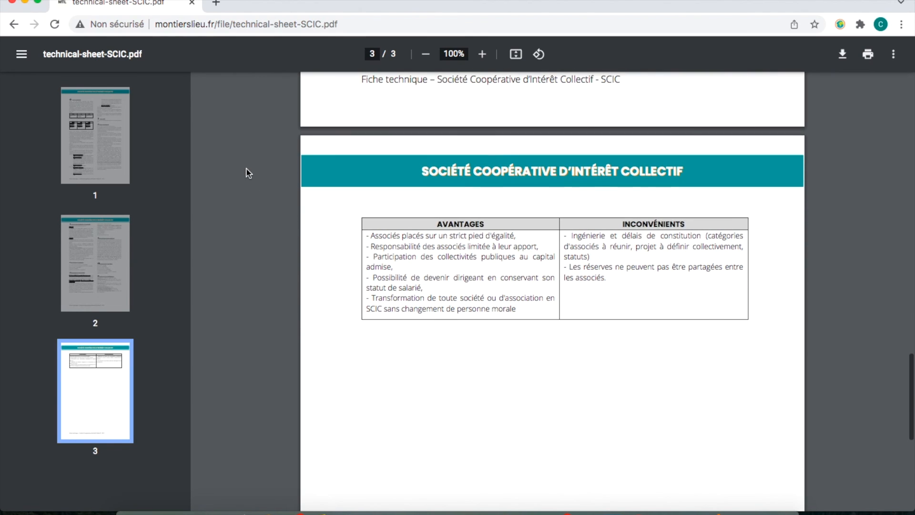
Go back to the 9-page report and jump to its last page via the page 9 thumbnail.
left_click(14, 25)
scroll(99, 280, "down", 15)
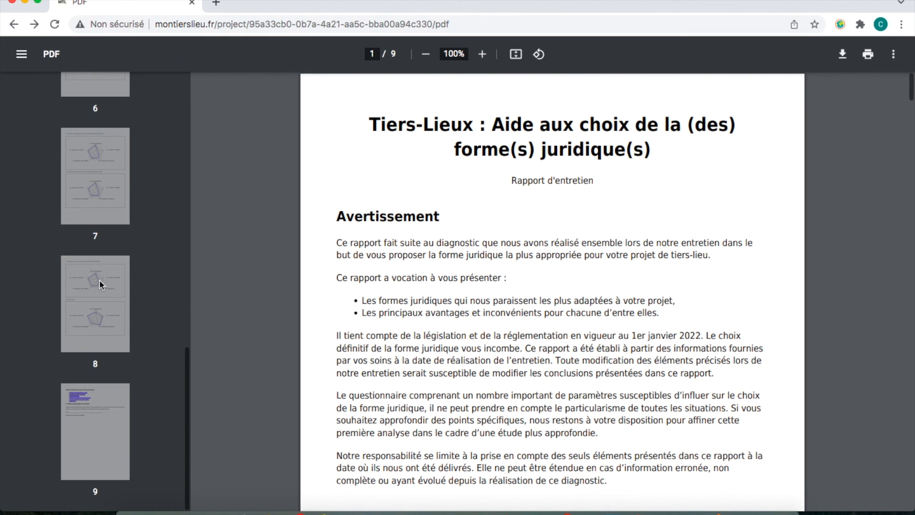
left_click(100, 414)
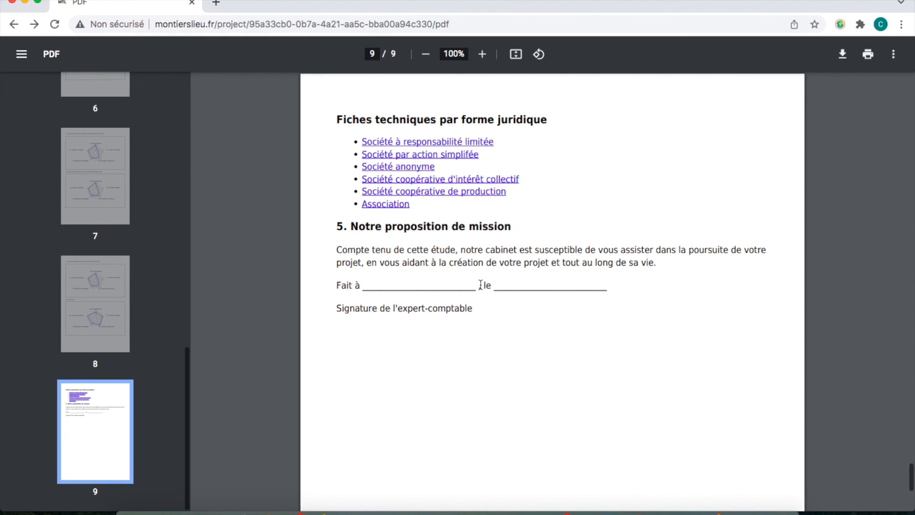